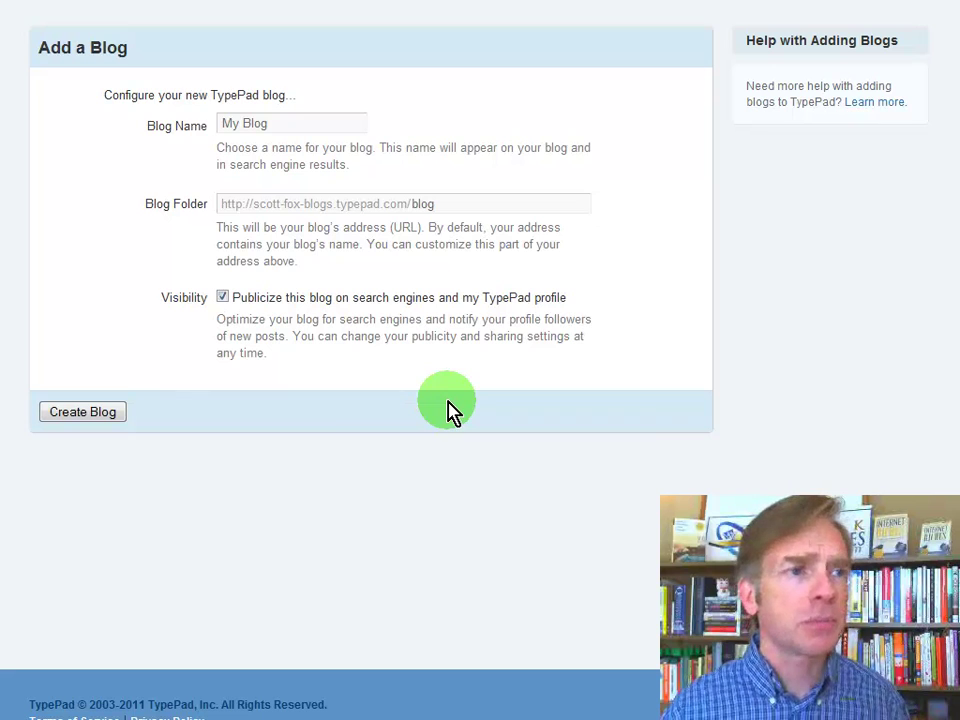
# Step: Enter 'Banana Bicycles - The Best Yellow Bicycles for You' as the new blog's name
pyautogui.click(298, 121)
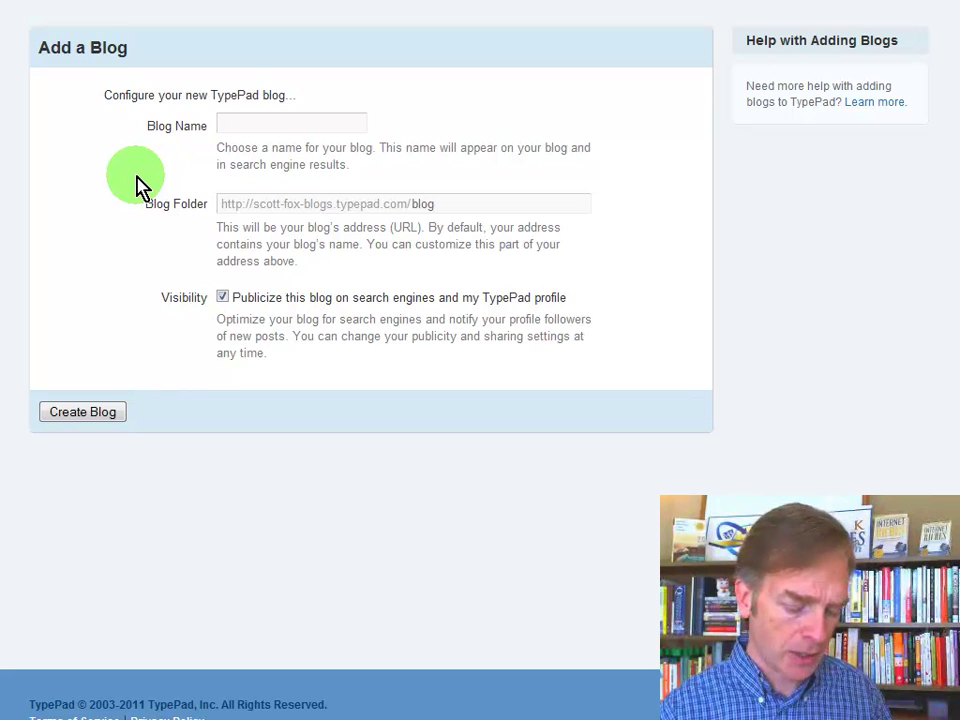
pyautogui.write('Banan')
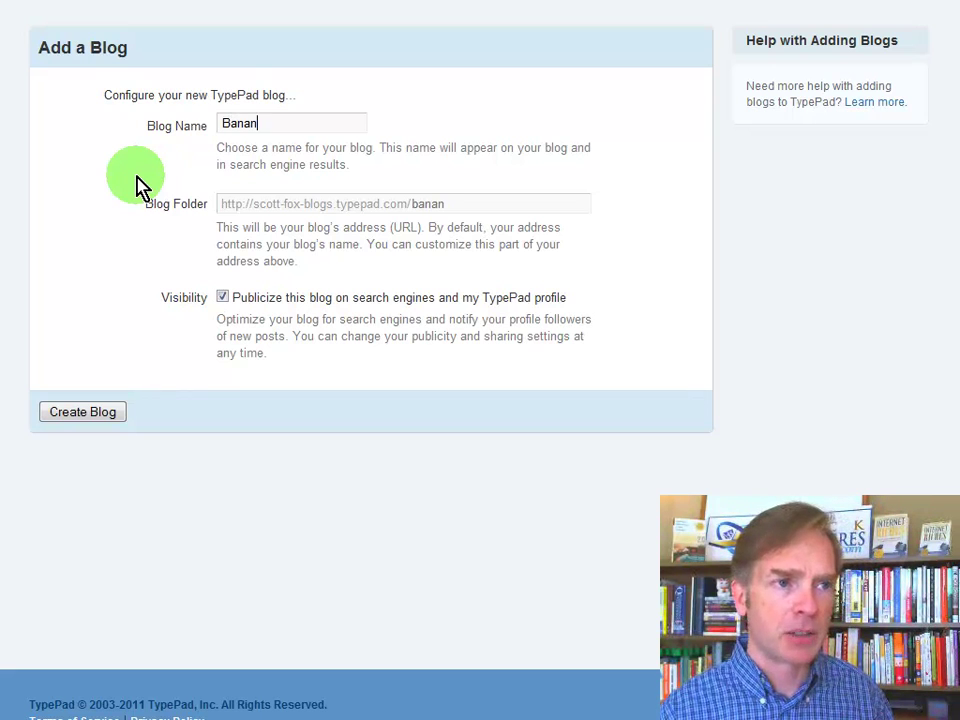
pyautogui.write('a Bicy')
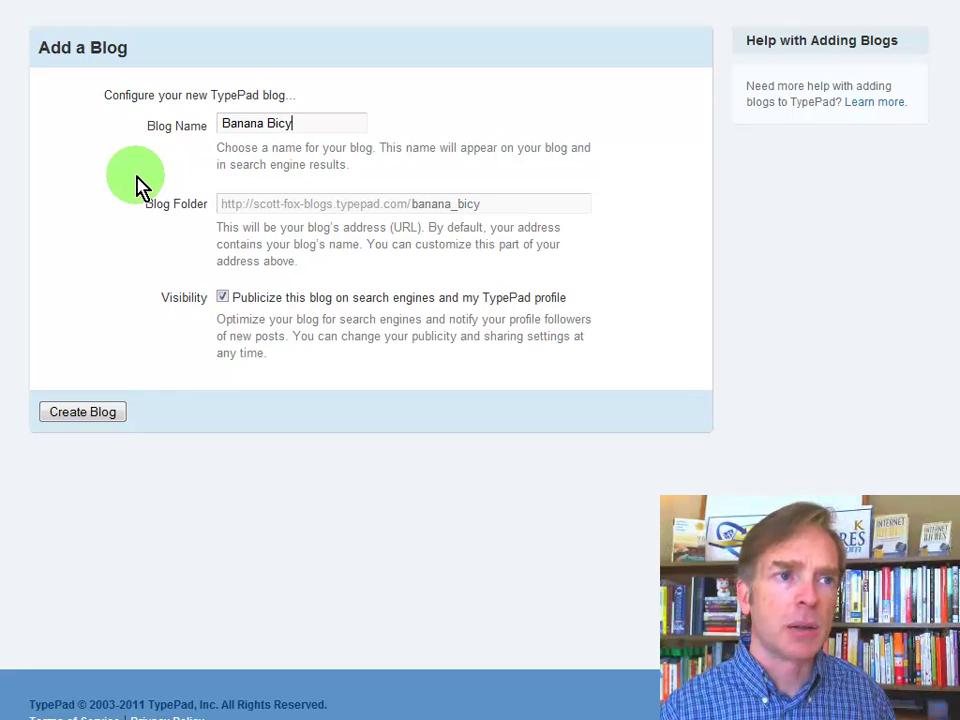
pyautogui.write('cles')
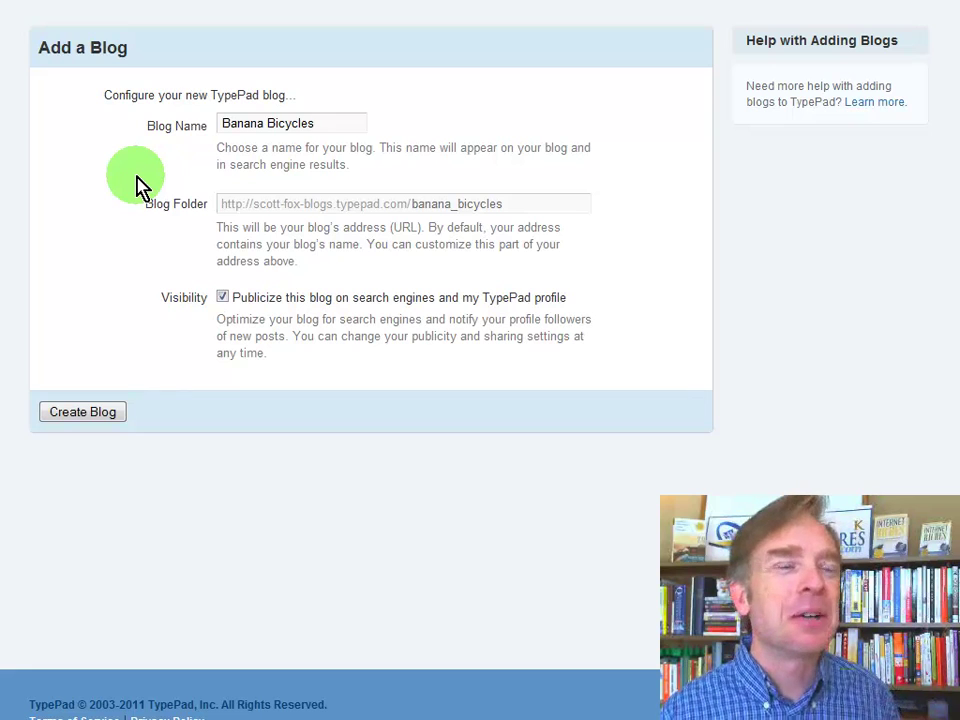
pyautogui.write('- ')
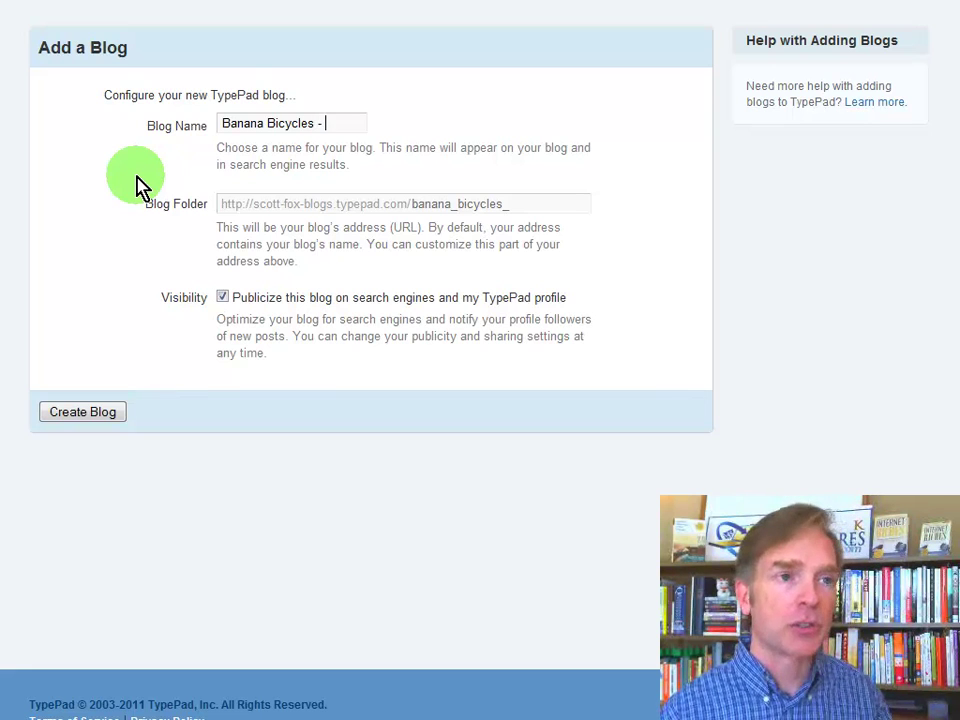
pyautogui.write('The Best Y')
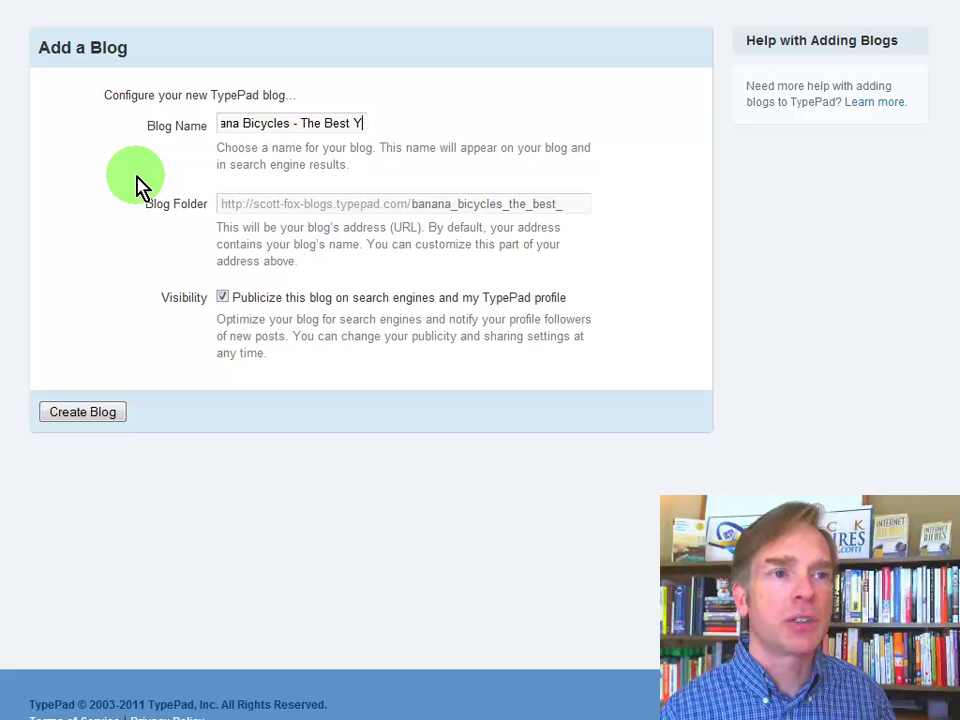
pyautogui.write('ellow Bic')
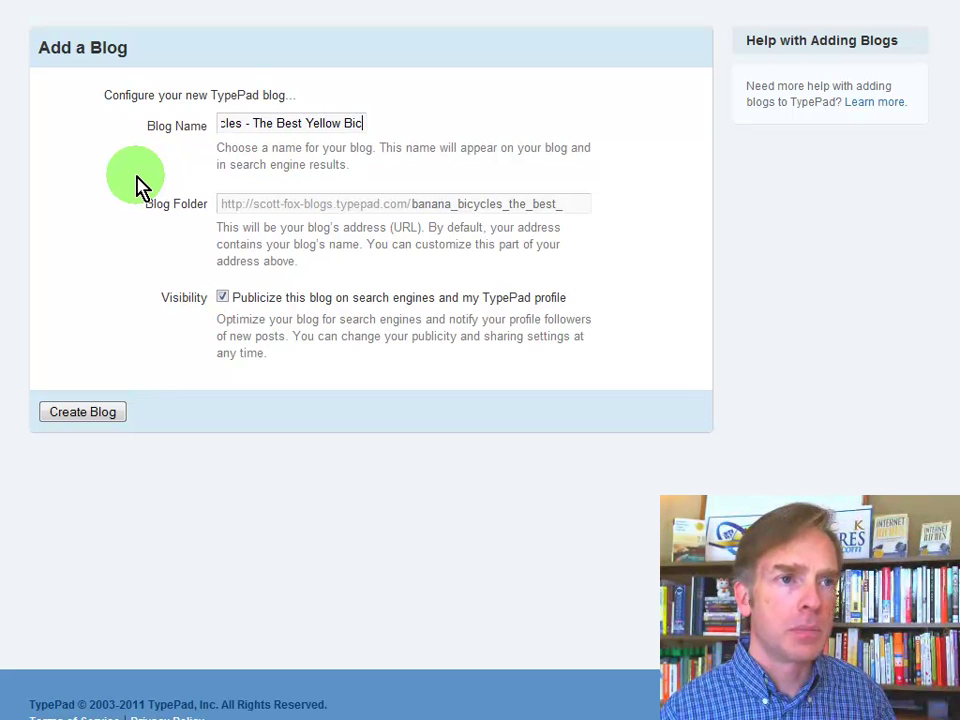
pyautogui.write('ycles for You')
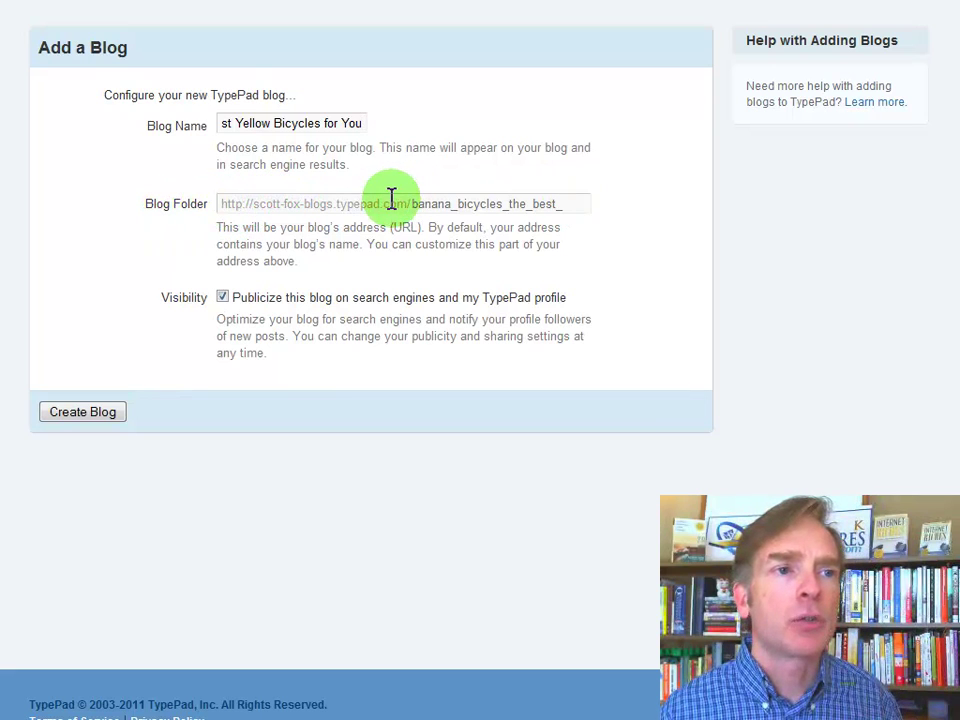
# Step: Replace '_the_best' with '_yellow' in the blog folder, then create the blog
pyautogui.moveTo(407, 206); pyautogui.dragTo(216, 223)
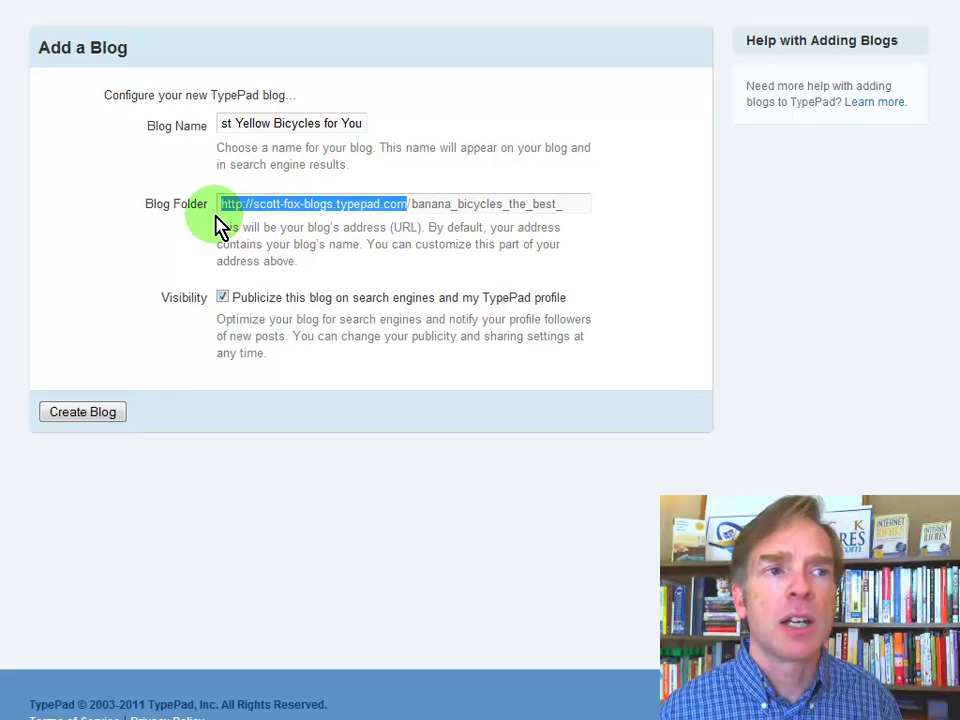
pyautogui.click(413, 200)
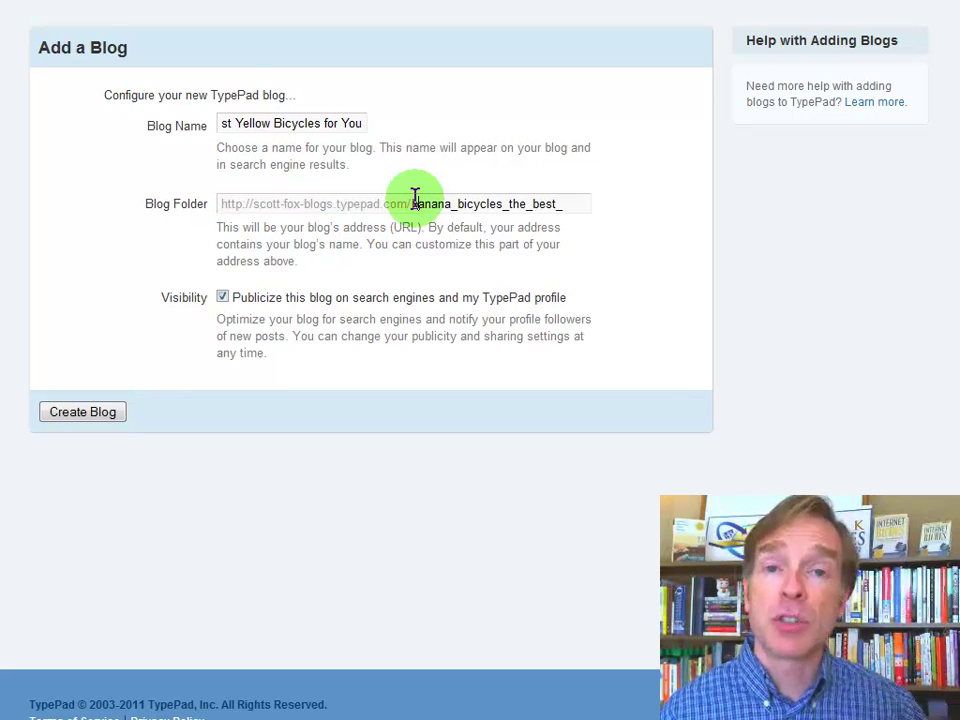
pyautogui.moveTo(410, 202); pyautogui.dragTo(568, 196)
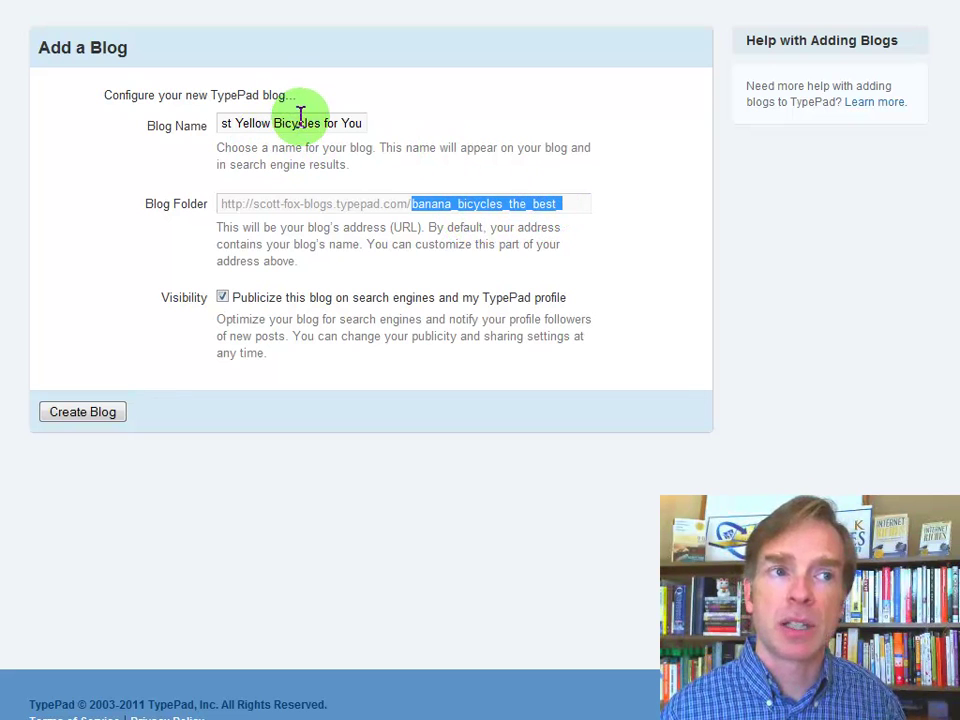
pyautogui.click(565, 199)
pyautogui.click(565, 200)
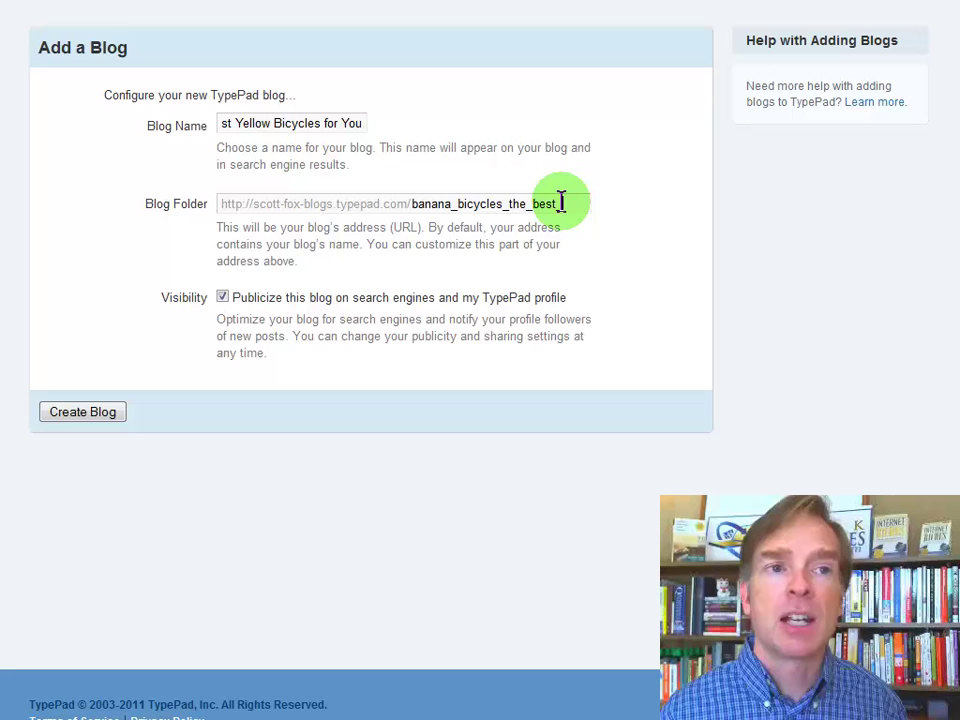
pyautogui.moveTo(565, 200); pyautogui.dragTo(503, 197)
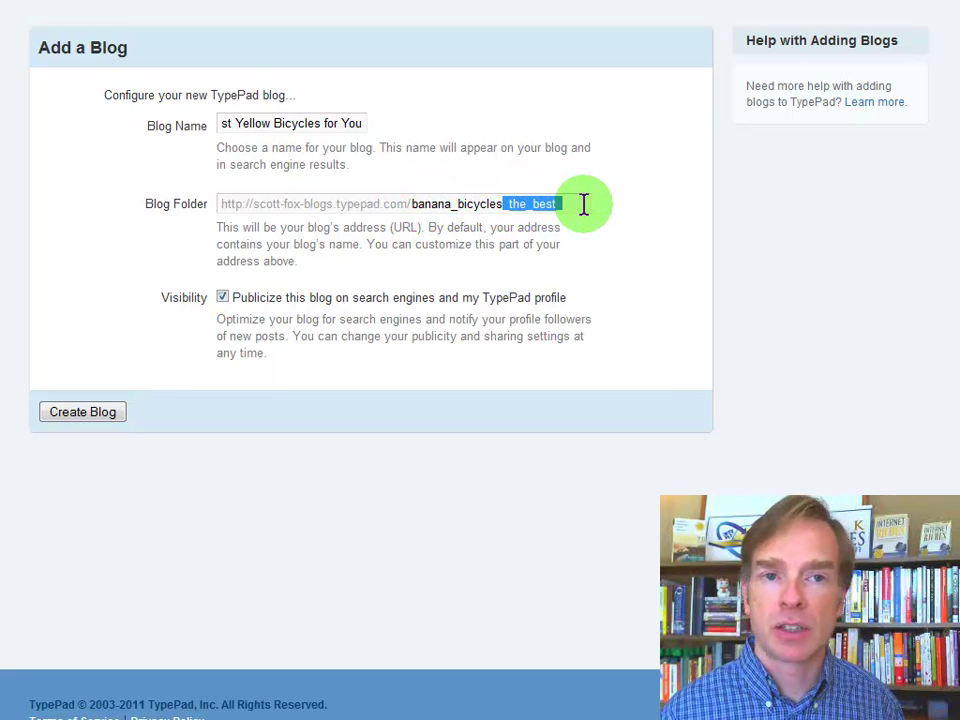
pyautogui.press('BackSpace')
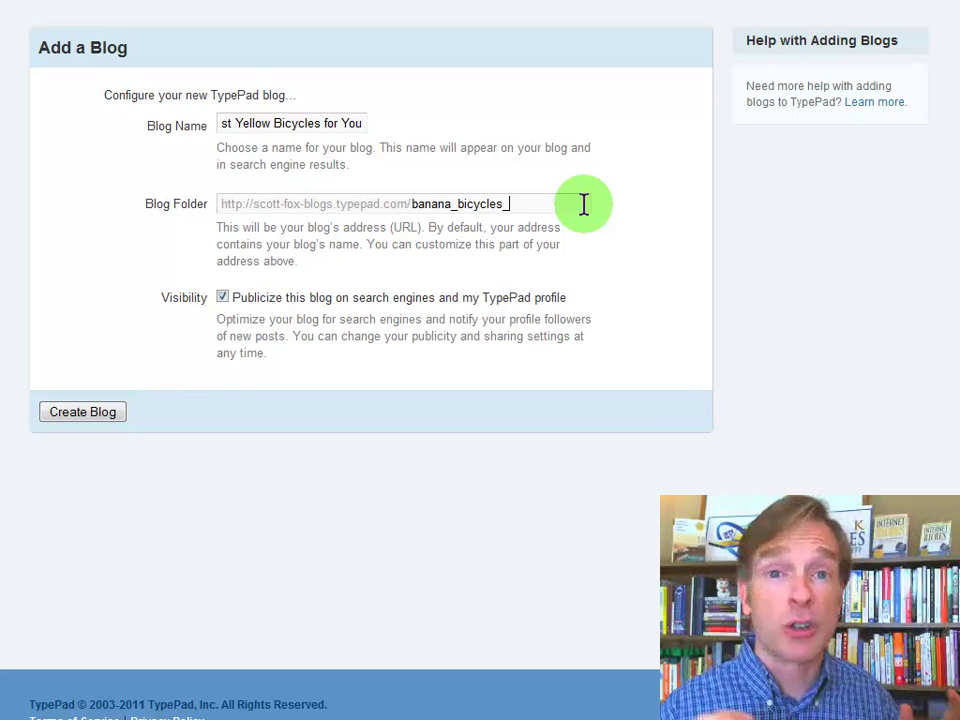
pyautogui.write('_')
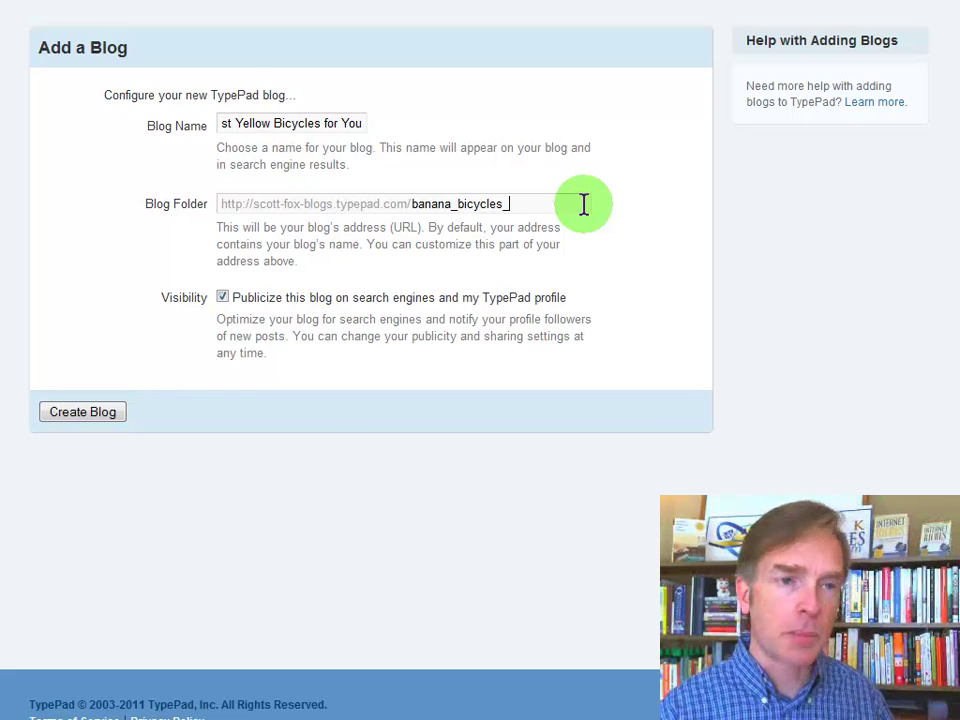
pyautogui.write('yellow')
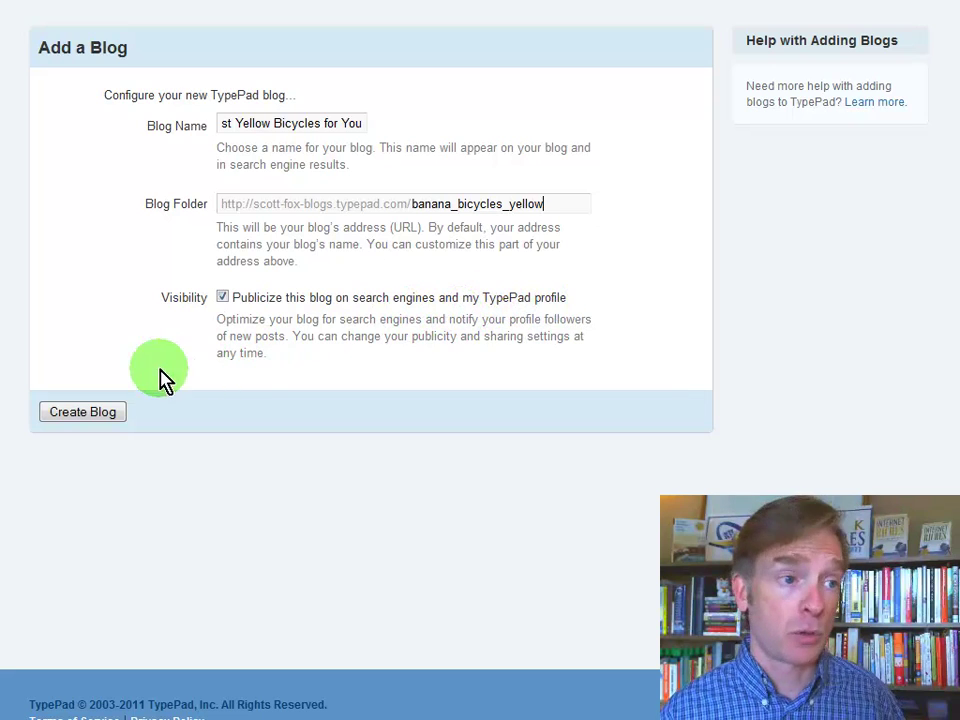
pyautogui.click(95, 416)
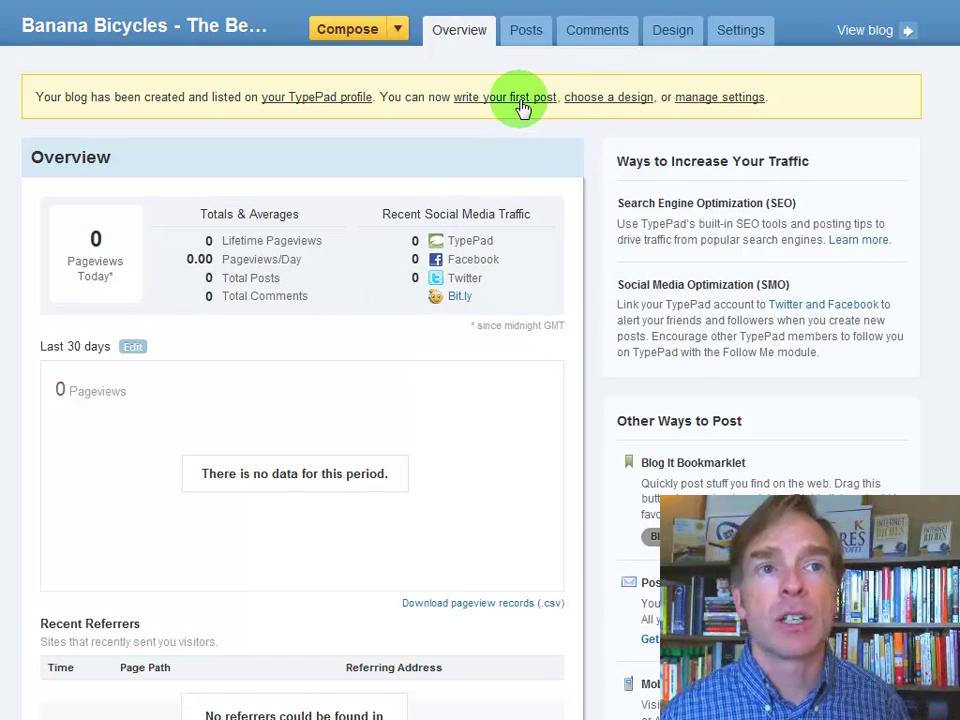
# Step: Save the blog description 'Banana Bicycles - The best yellow mountain bikes and racing cycles for you.'
pyautogui.click(740, 32)
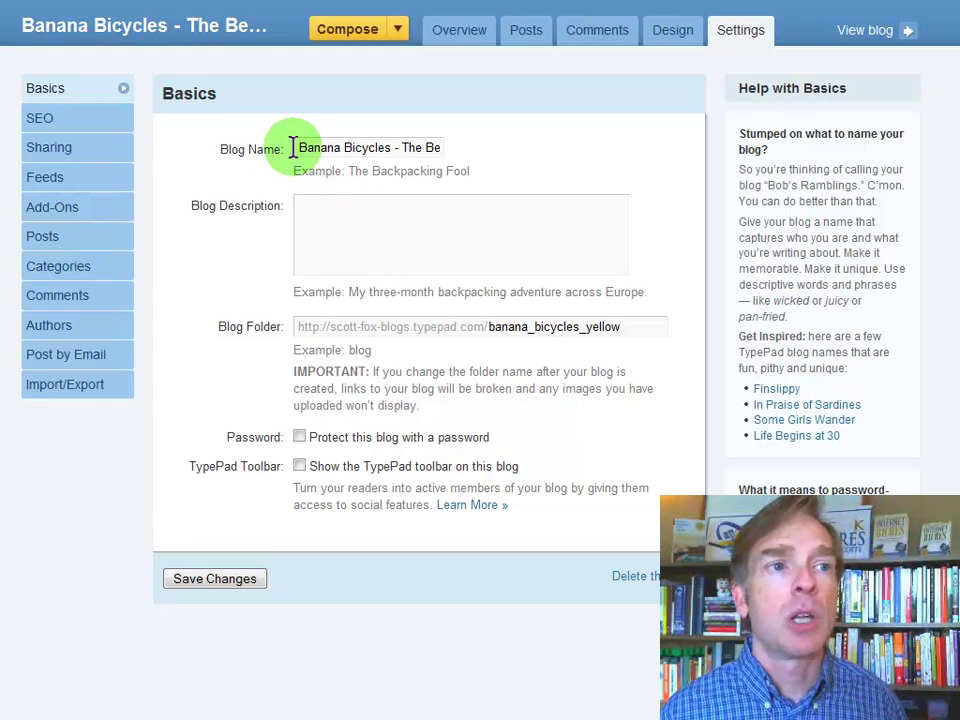
pyautogui.moveTo(301, 147); pyautogui.dragTo(457, 141)
pyautogui.click(373, 219)
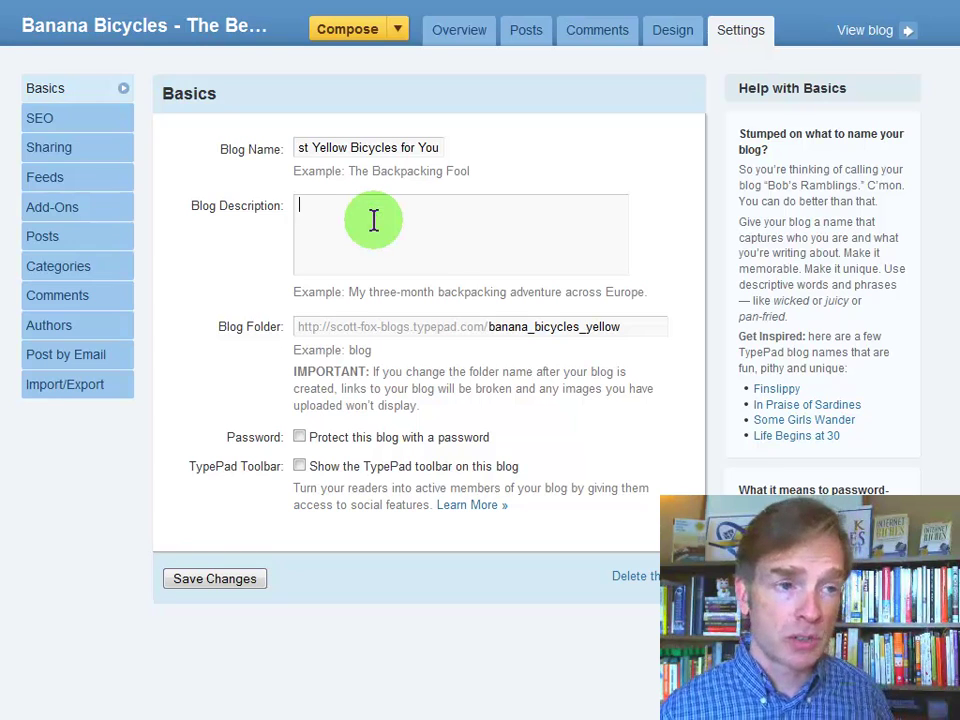
pyautogui.write('B')
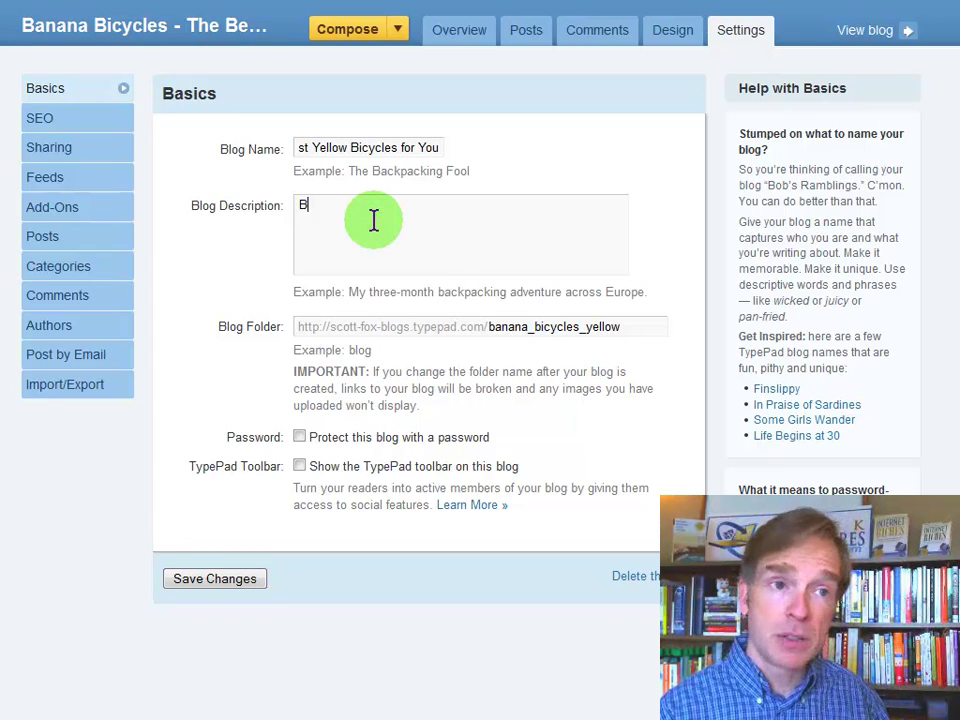
pyautogui.write('anana Bicycles - ')
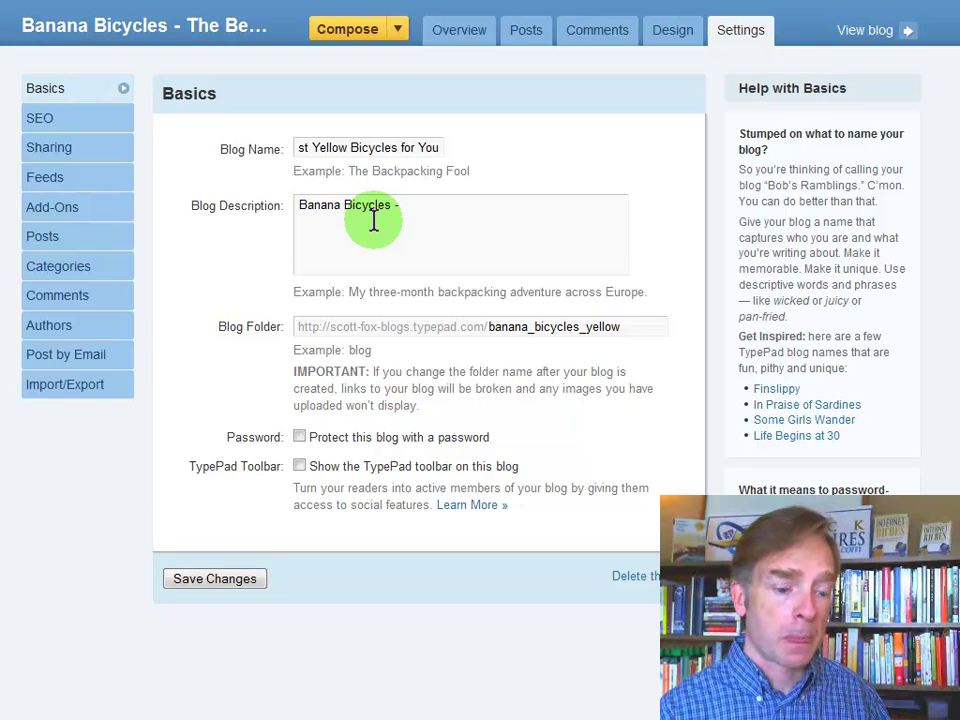
pyautogui.write('The best y')
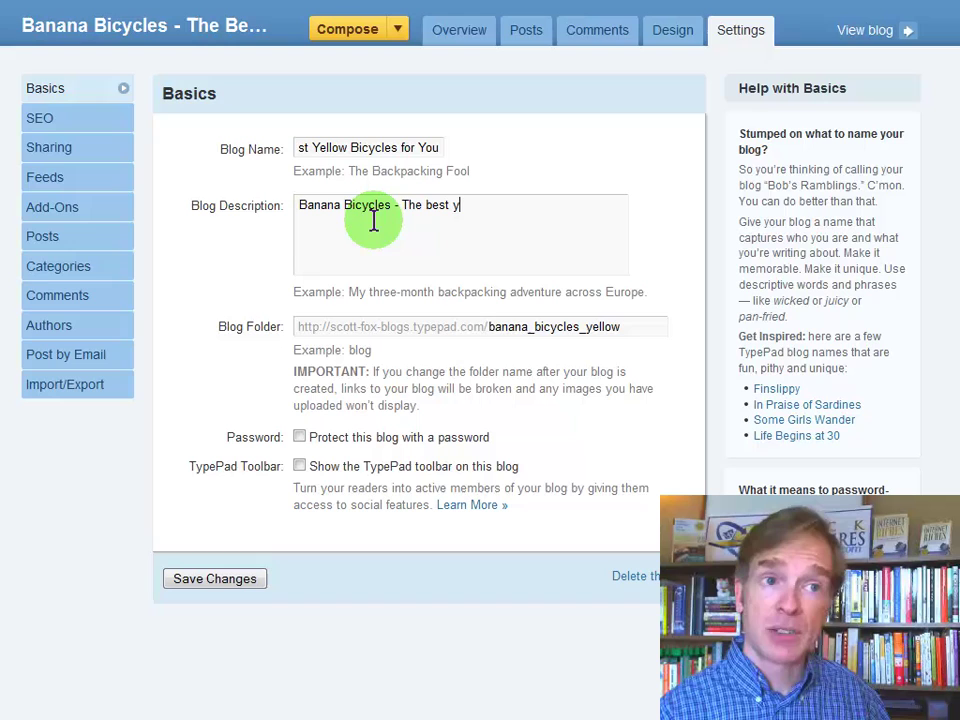
pyautogui.write('ellow mou')
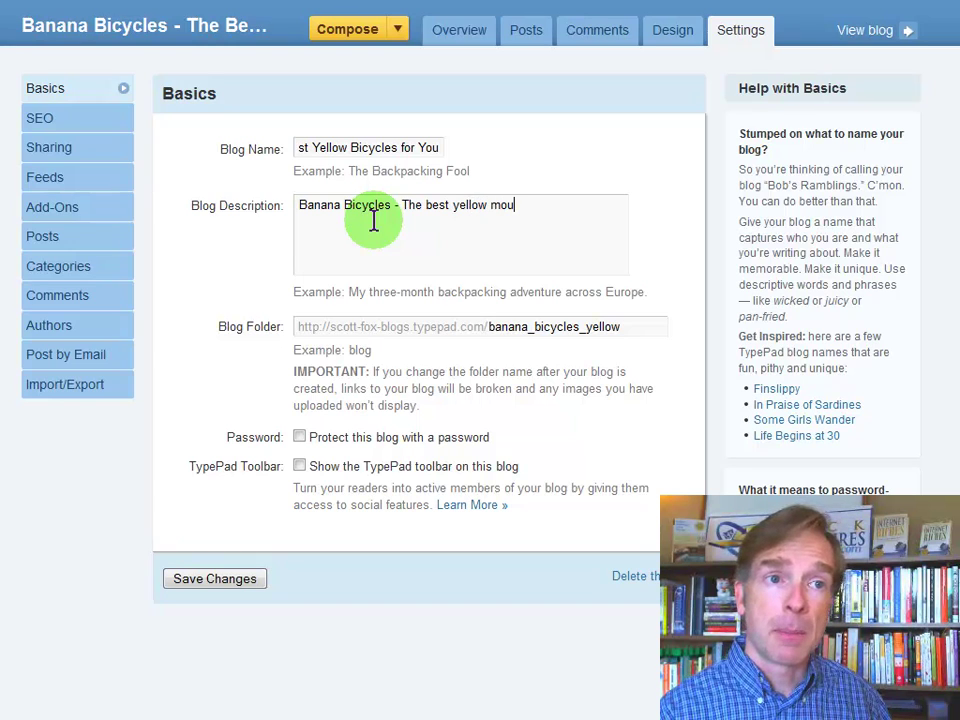
pyautogui.write('ntain and t')
pyautogui.press('BackSpace')
pyautogui.press('BackSpace')
pyautogui.press('BackSpace')
pyautogui.press('BackSpace')
pyautogui.press('BackSpace')
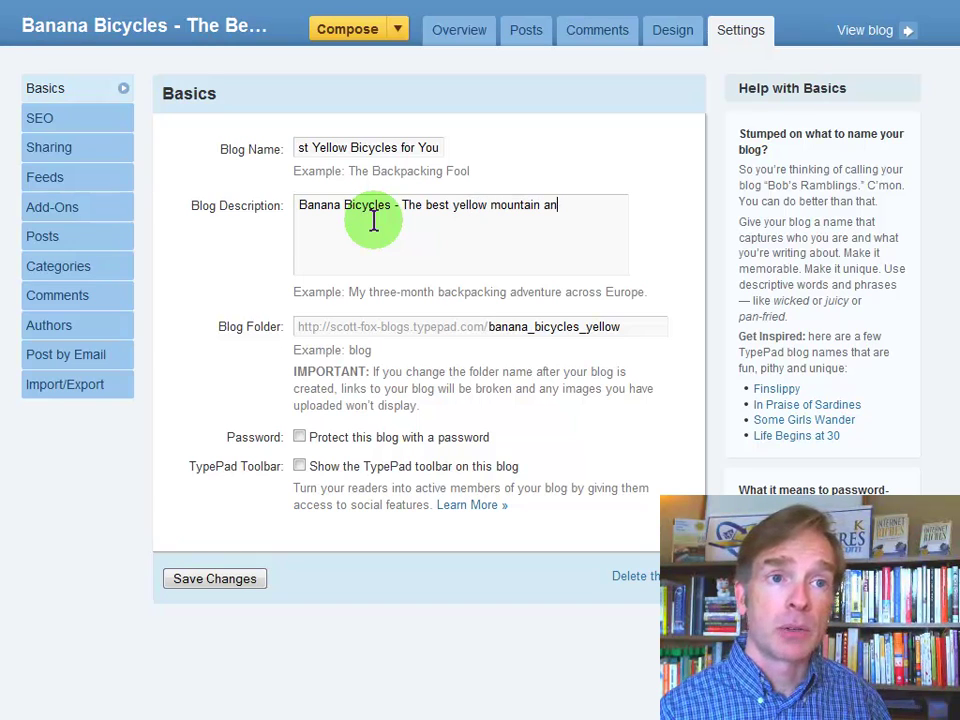
pyautogui.write('bike')
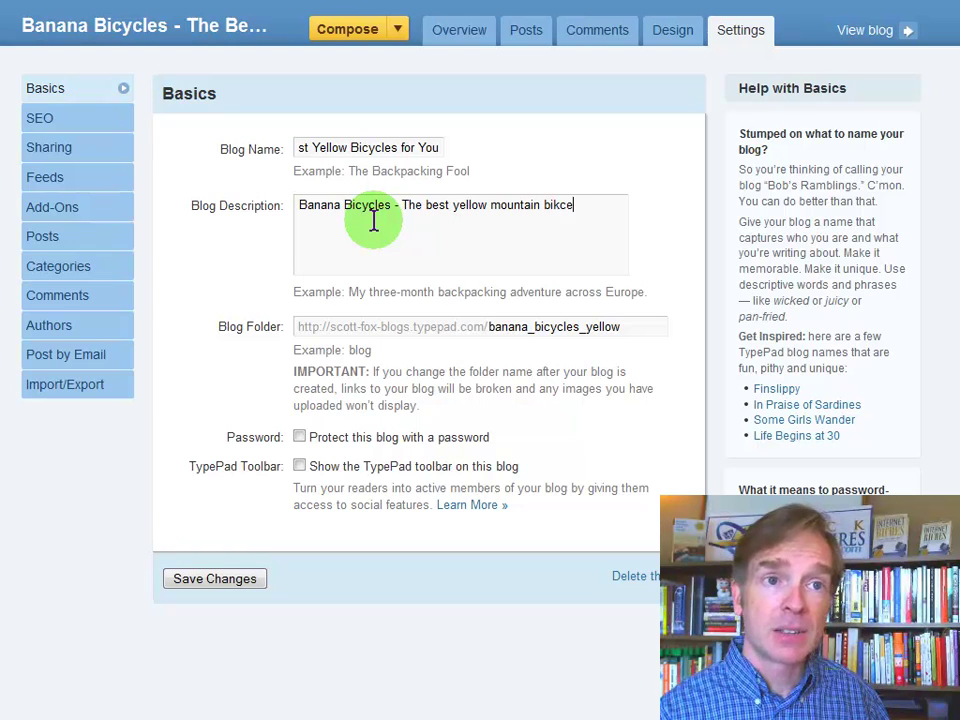
pyautogui.write('s and racin')
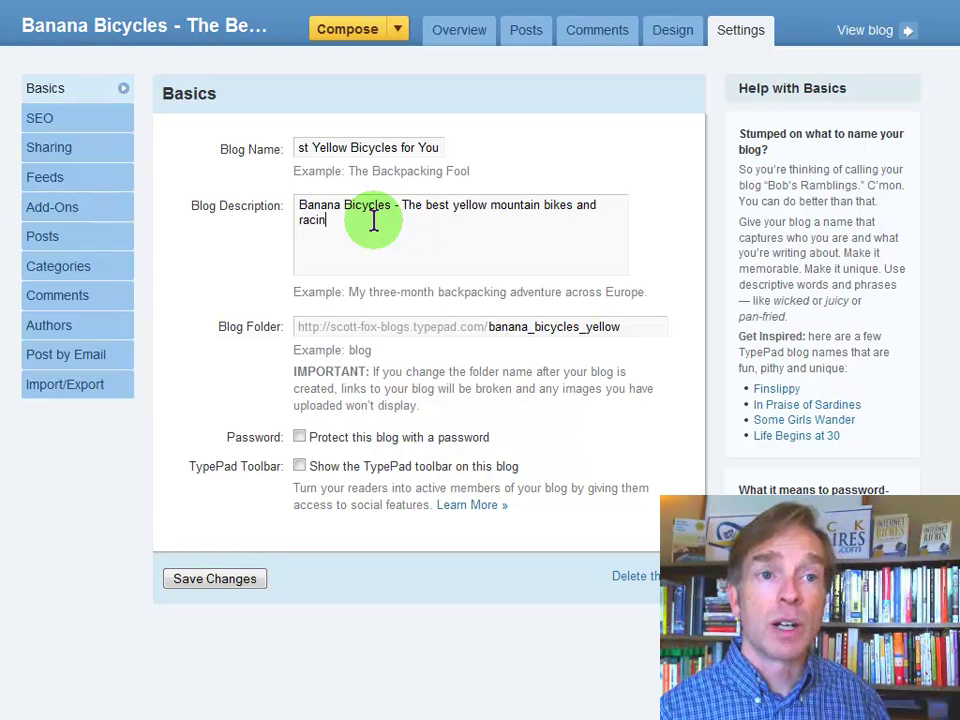
pyautogui.write('g cycles')
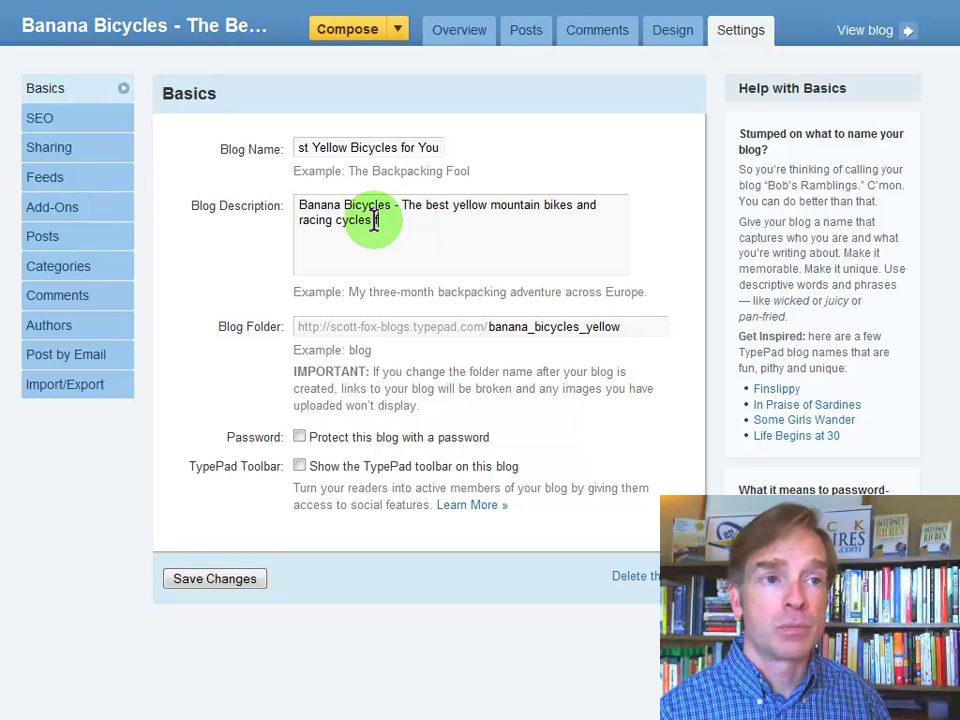
pyautogui.write(' for you.')
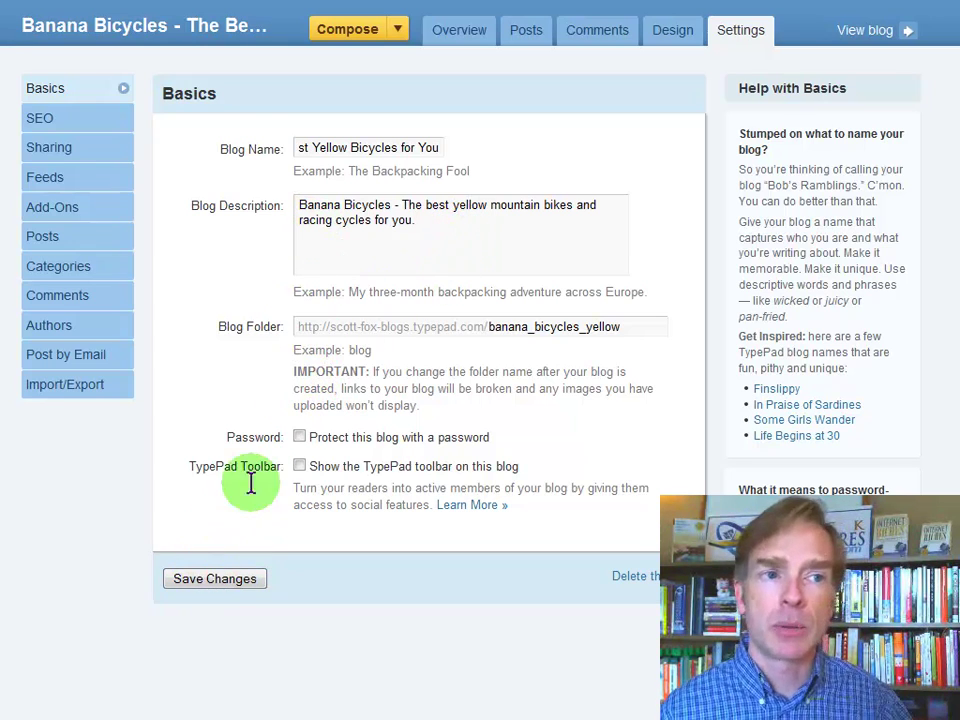
pyautogui.click(213, 580)
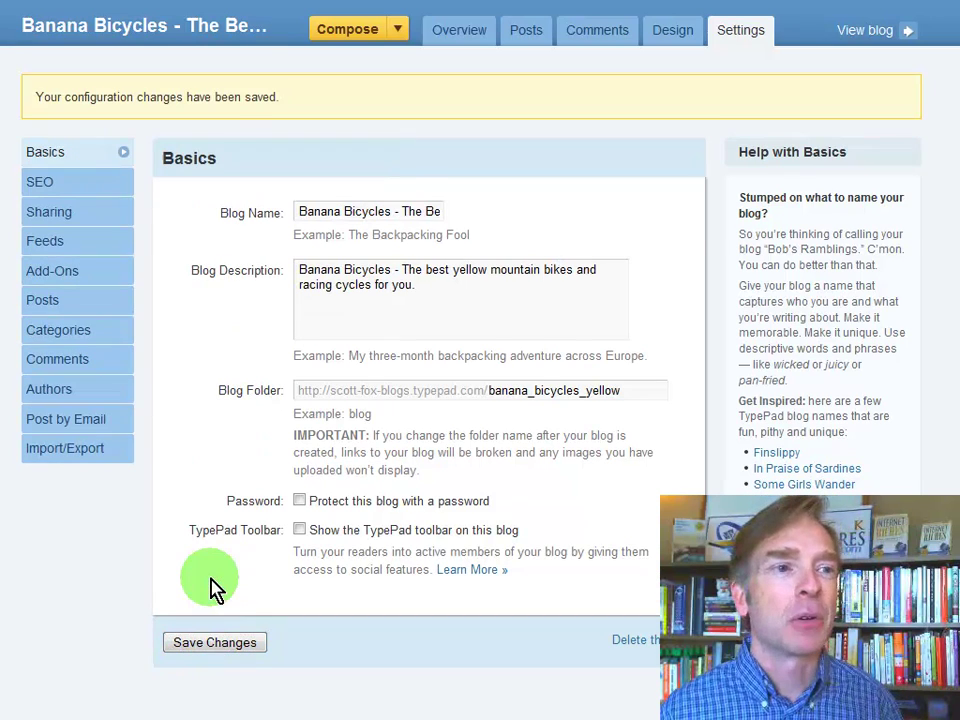
# Step: Turn on Google Sitemap generation in the SEO settings, alongside blog publicizing
pyautogui.click(40, 188)
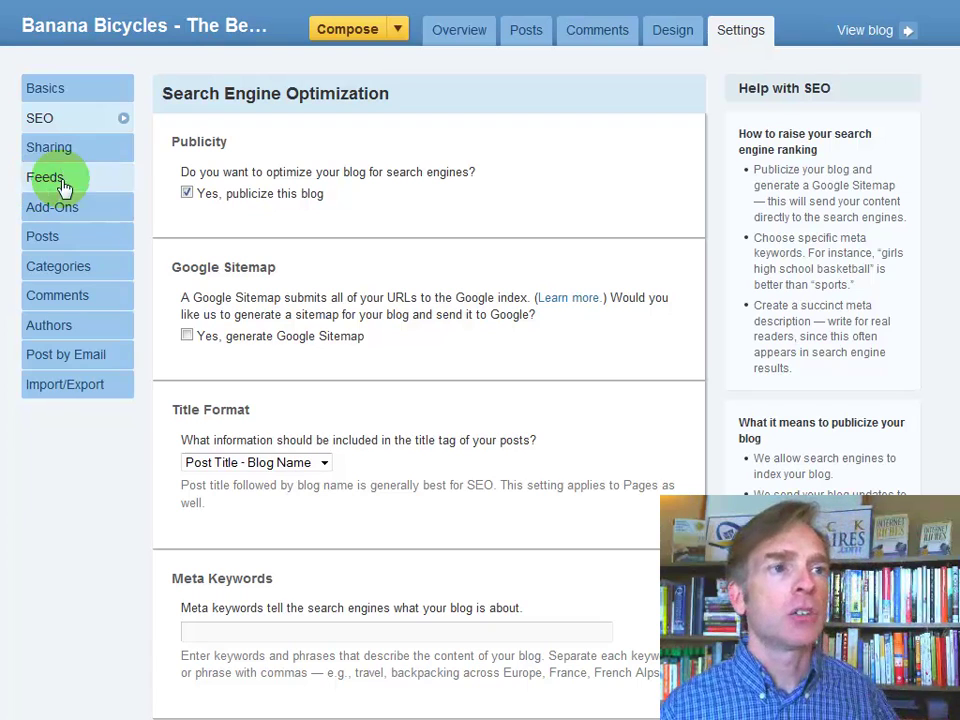
pyautogui.moveTo(162, 95); pyautogui.dragTo(392, 88)
pyautogui.click(238, 148)
pyautogui.click(199, 139)
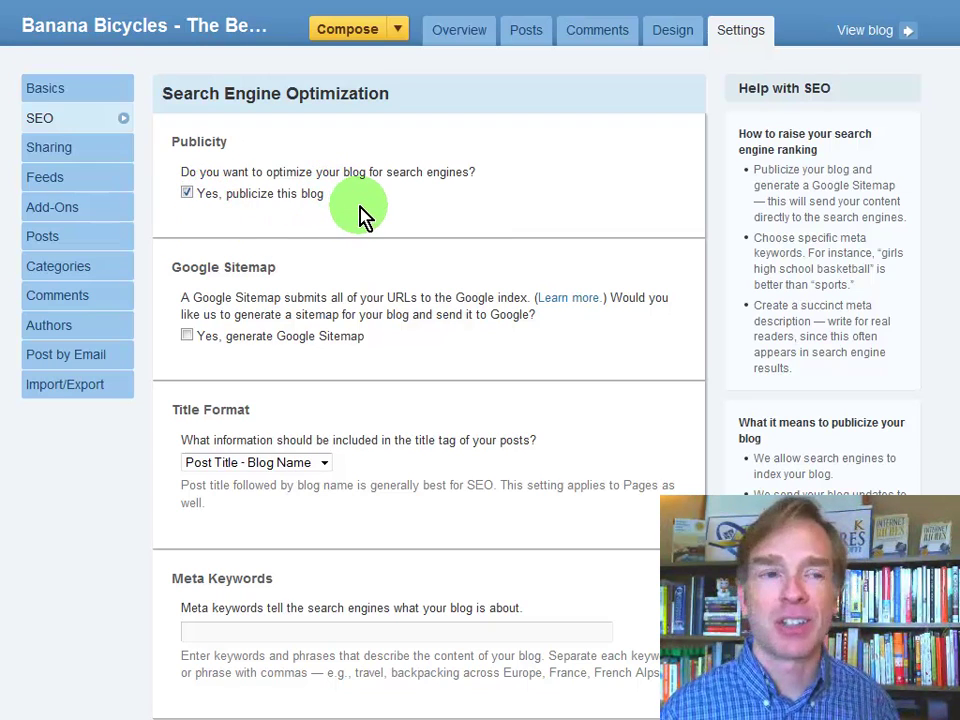
pyautogui.click(188, 337)
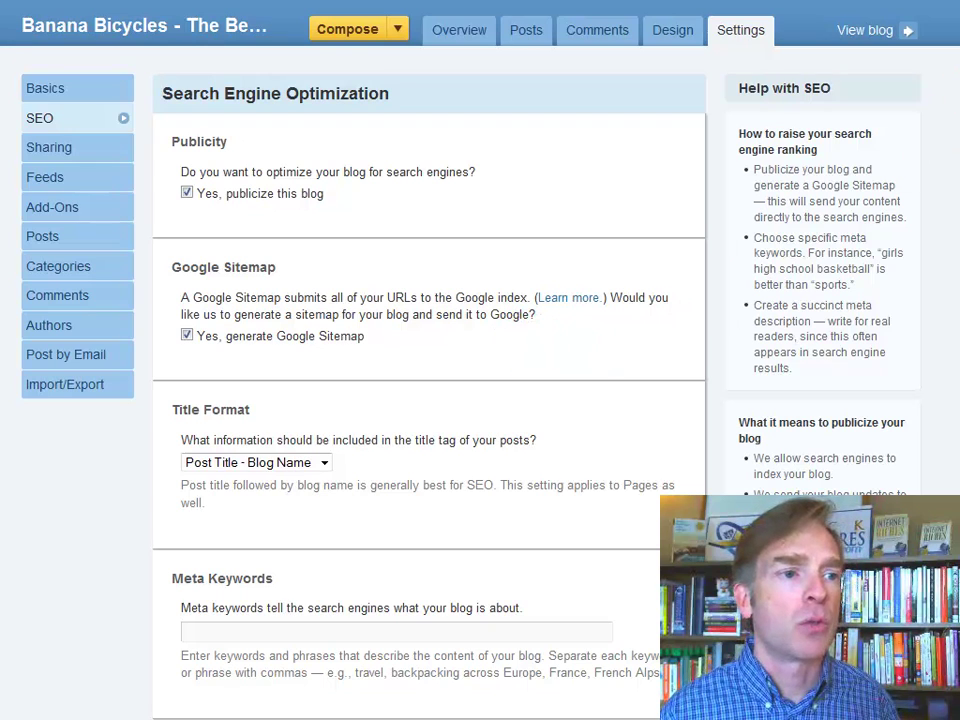
pyautogui.scroll(-3, 430, 360)
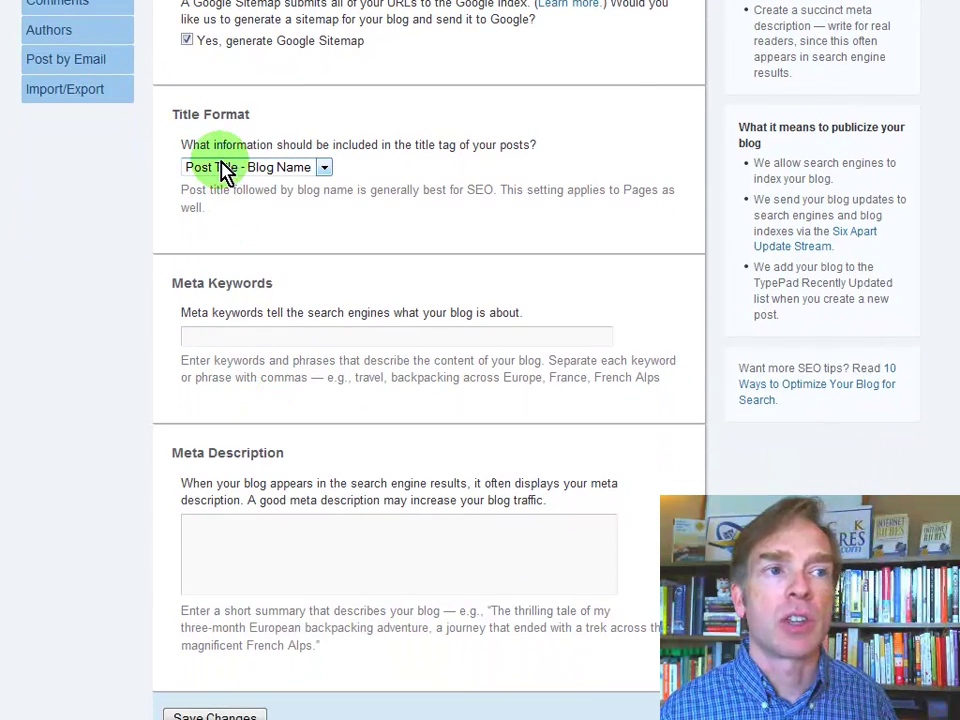
pyautogui.click(326, 170)
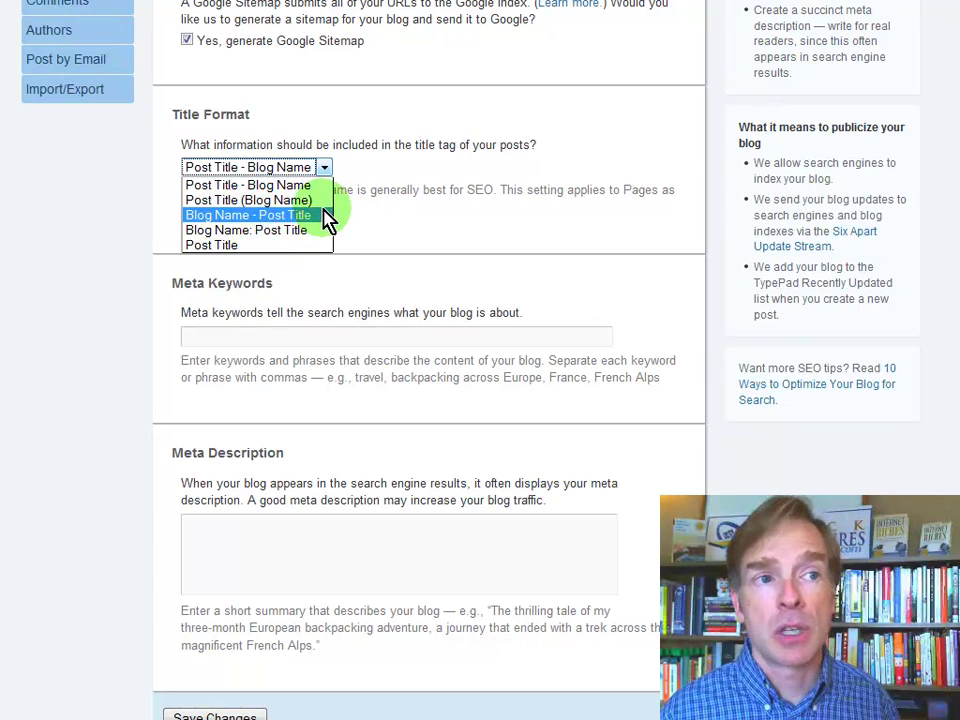
pyautogui.click(345, 170)
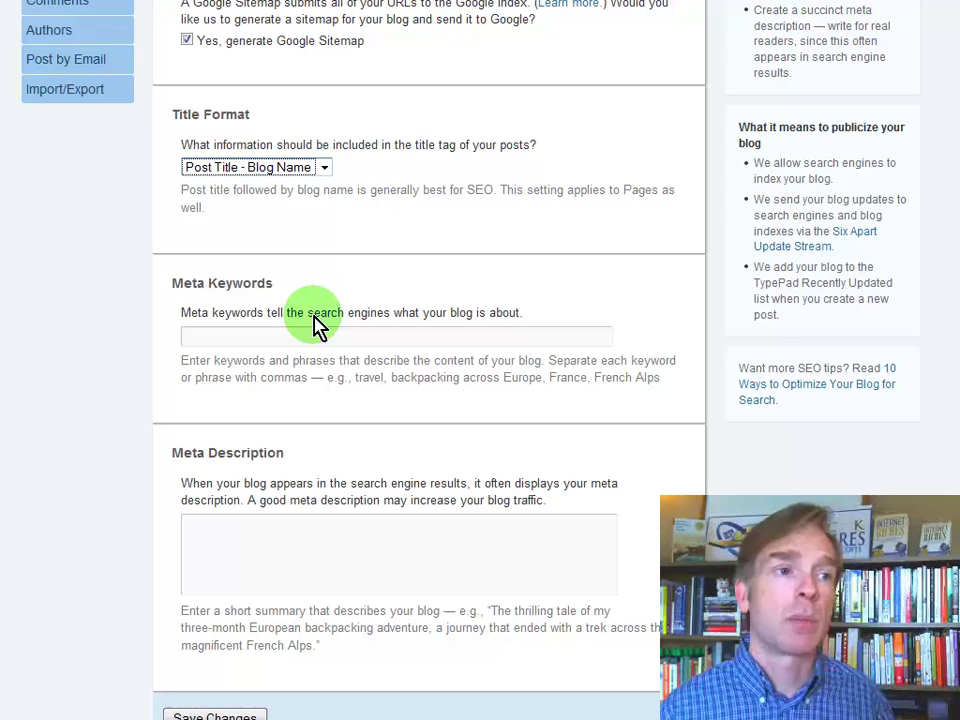
# Step: Enter the meta keywords 'bicycles, banana, best, yellow, mountain bikes, road bikes'
pyautogui.click(217, 337)
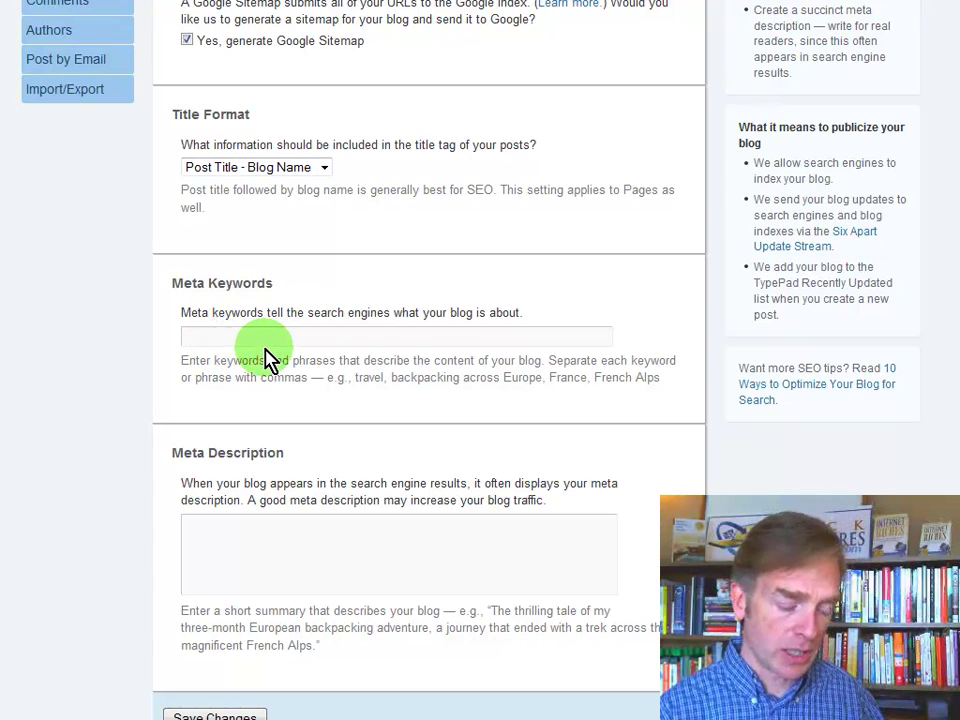
pyautogui.write('bana')
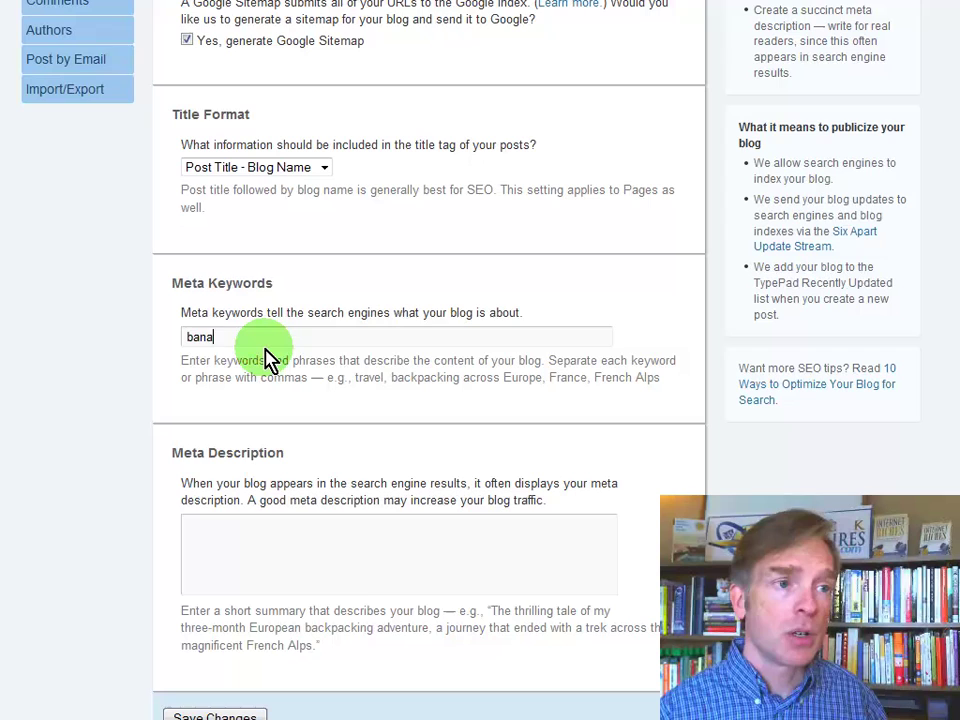
pyautogui.press('BackSpace')
pyautogui.press('BackSpace')
pyautogui.press('BackSpace')
pyautogui.write('ic')
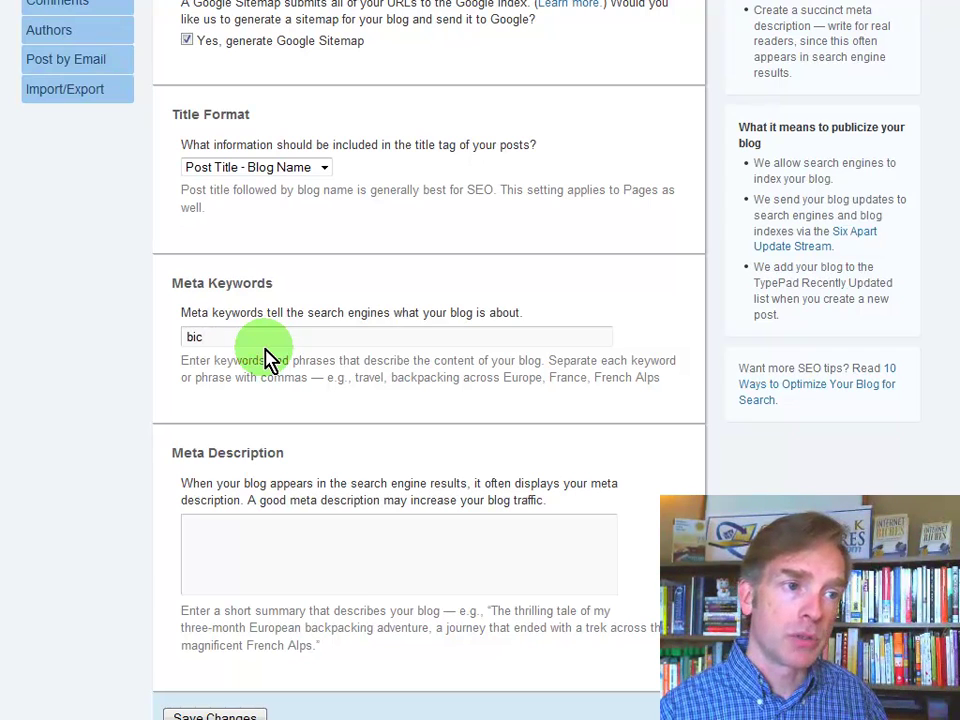
pyautogui.write('ycles, banana')
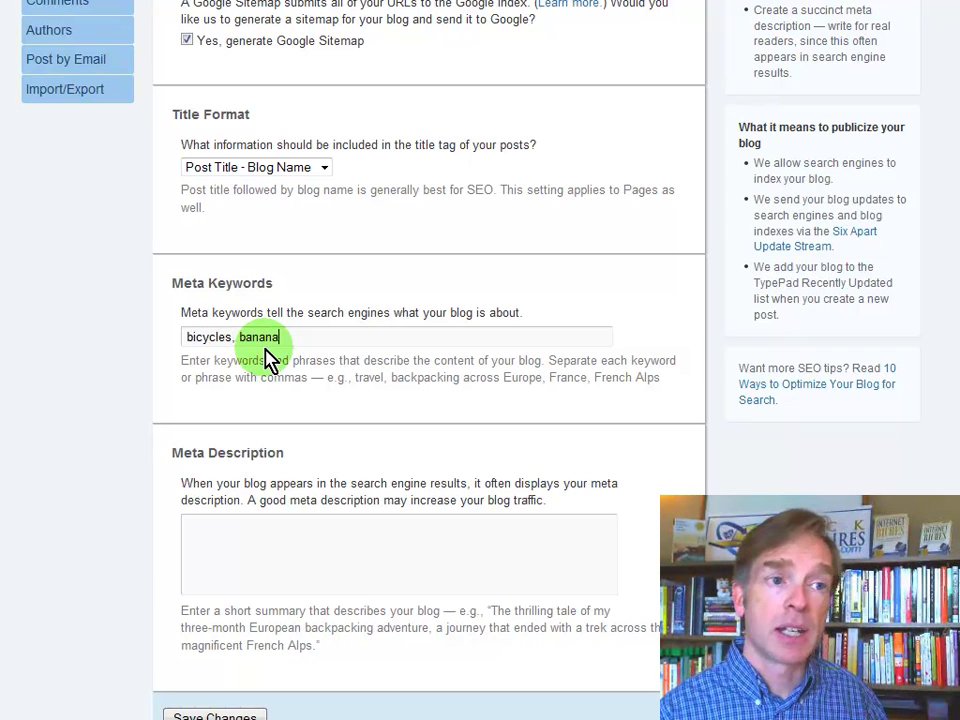
pyautogui.write(', best, ')
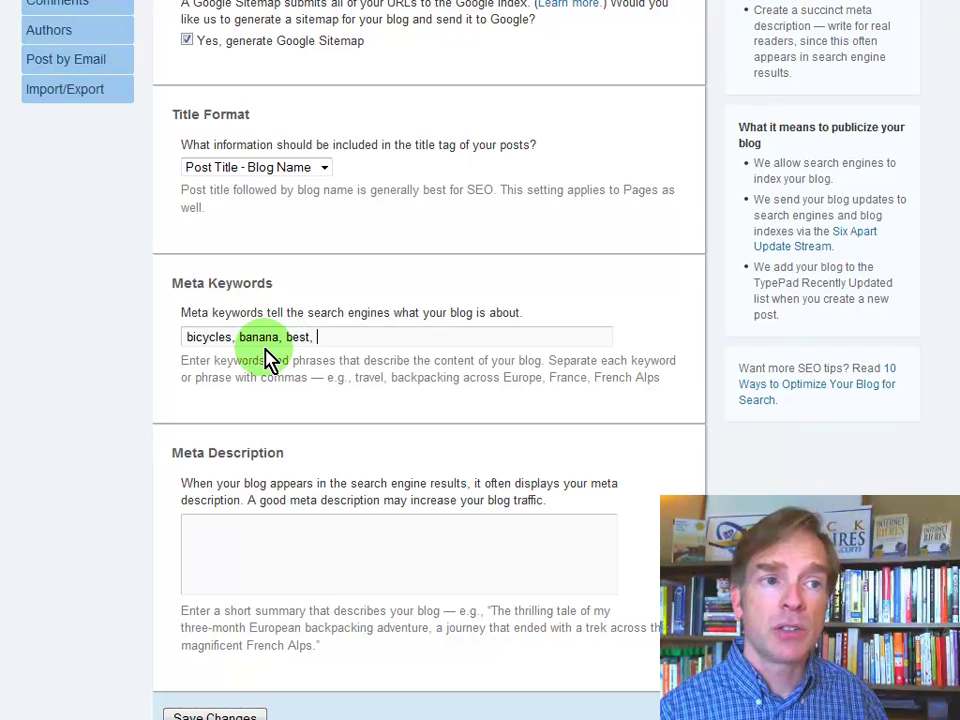
pyautogui.write('yellow,')
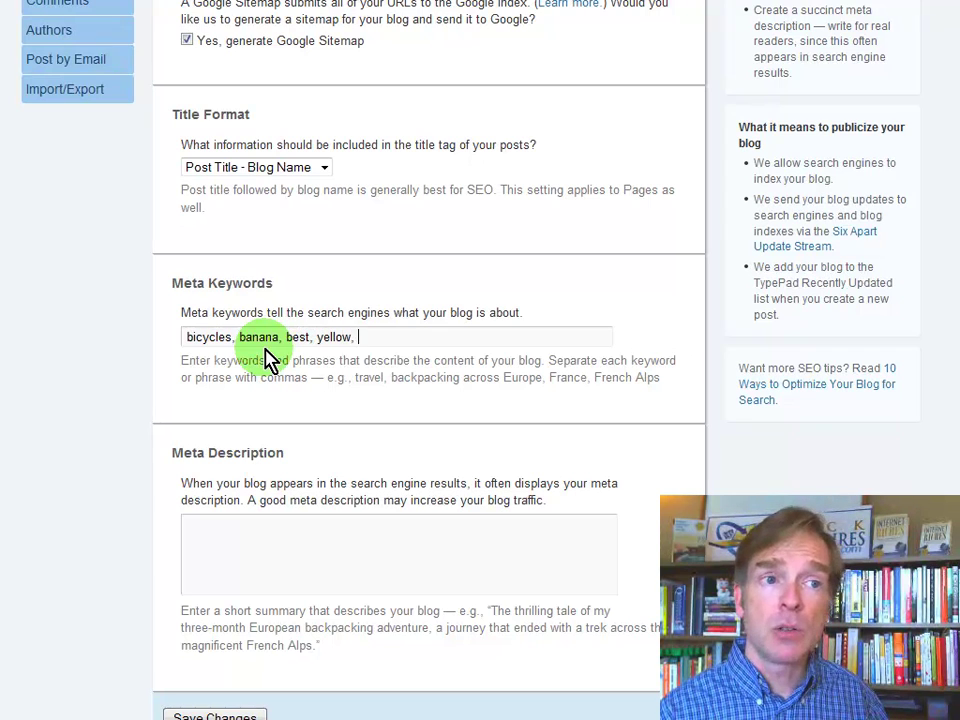
pyautogui.write(' mountain bi')
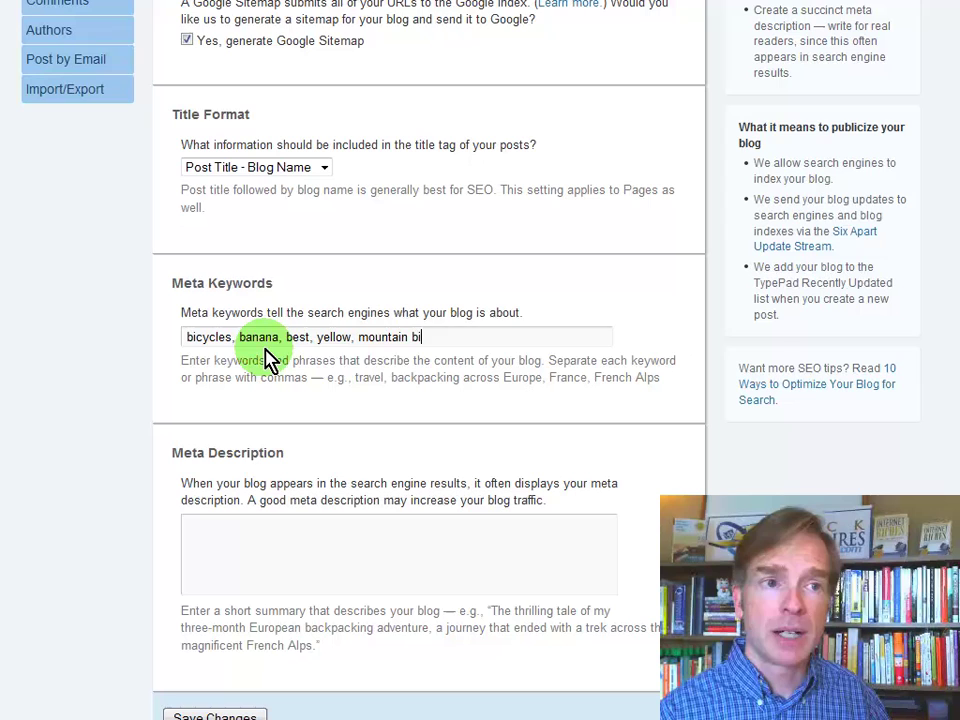
pyautogui.write('kcs, r')
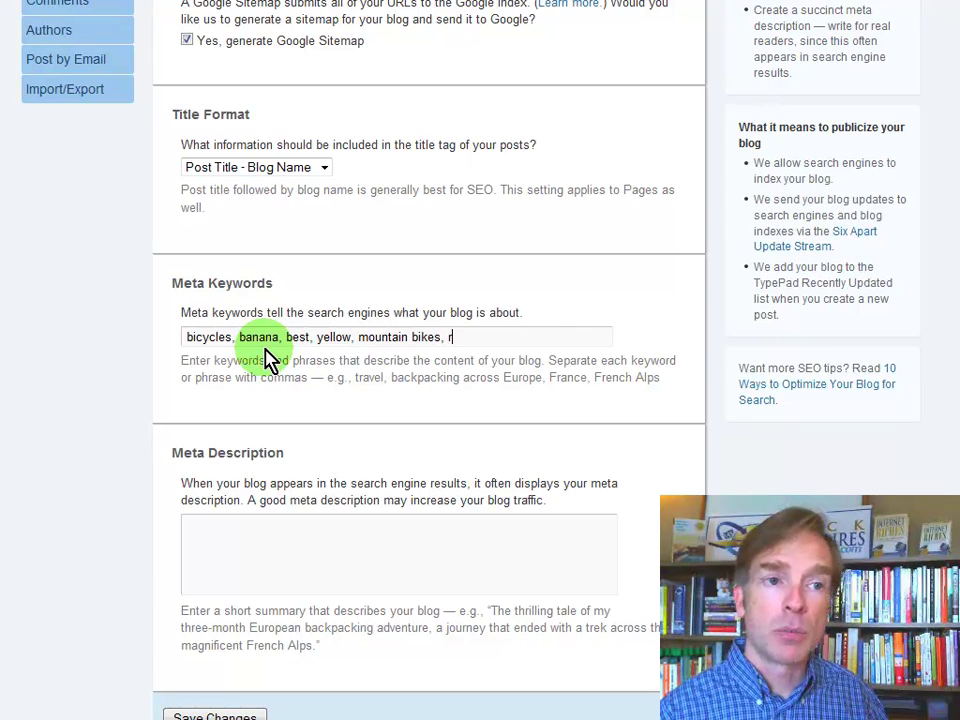
pyautogui.write('oad bikes')
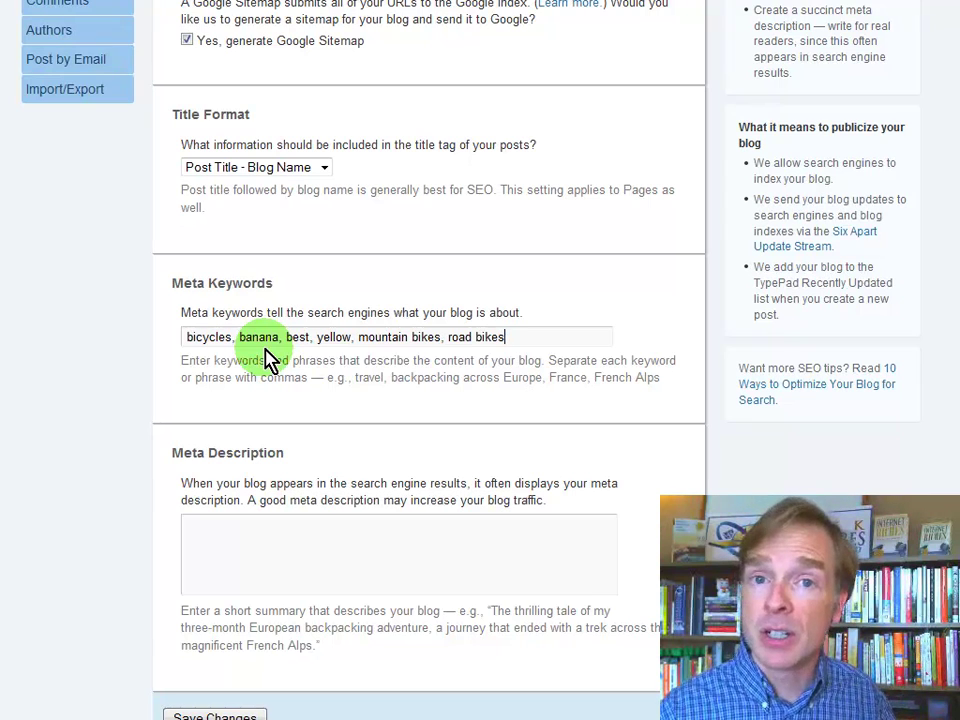
# Step: Write the meta description 'Banana Bicycles is the best online store for yellow mountain bikes.'
pyautogui.click(284, 556)
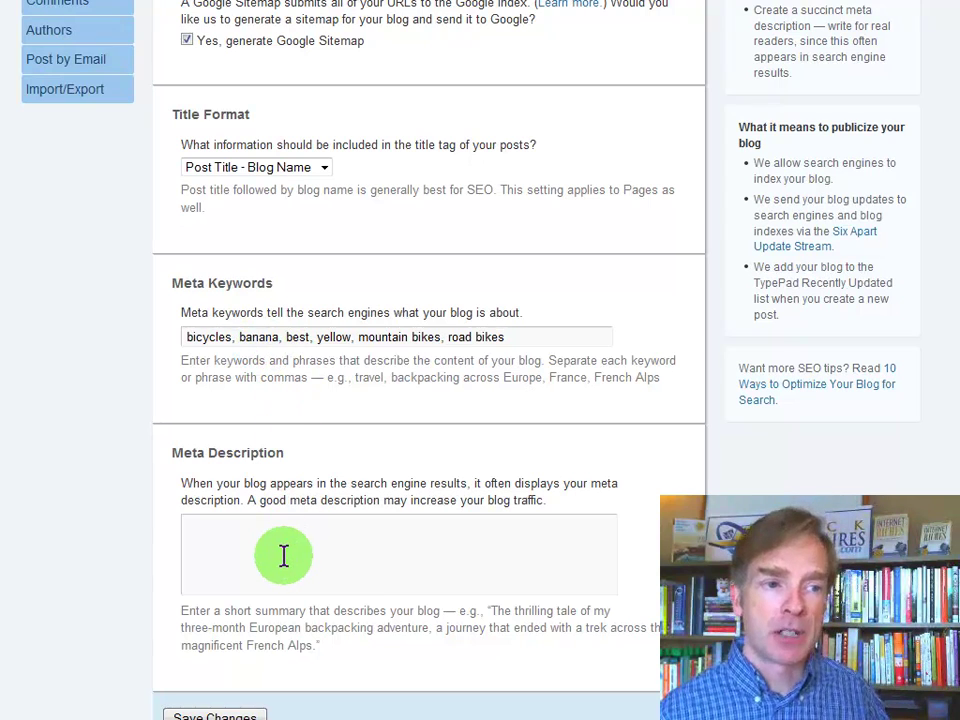
pyautogui.write('Banana ')
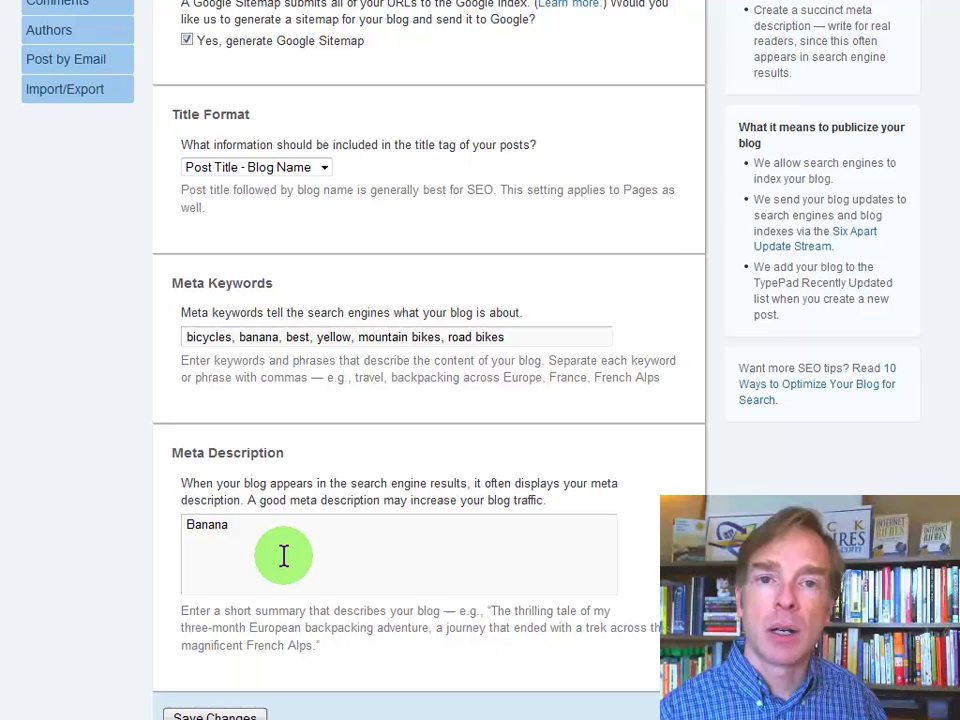
pyautogui.write('Bicycles')
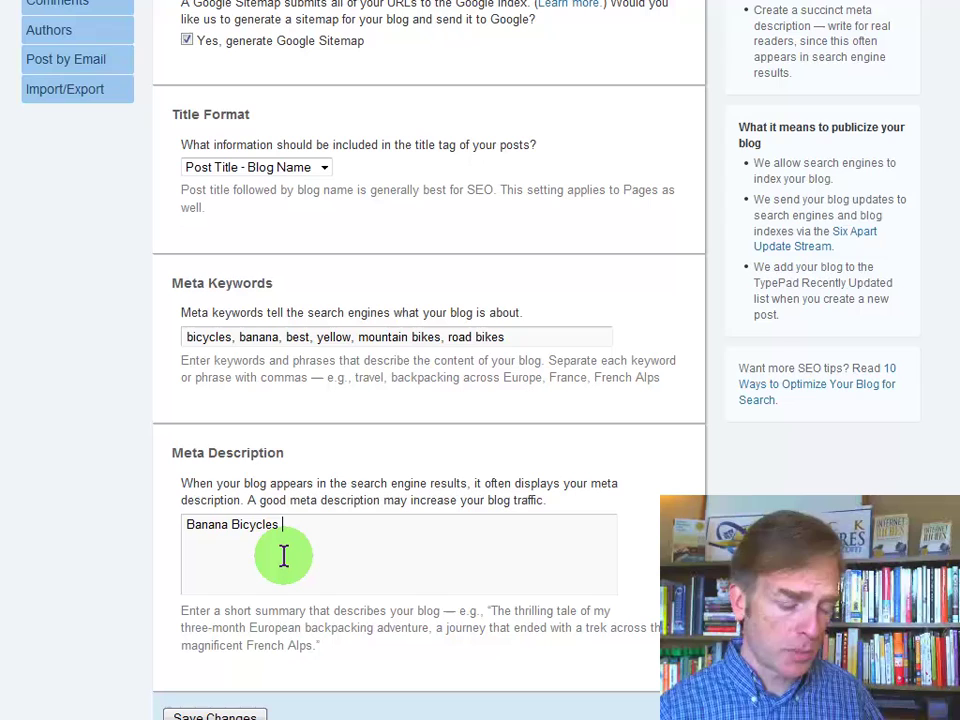
pyautogui.write('is the best ')
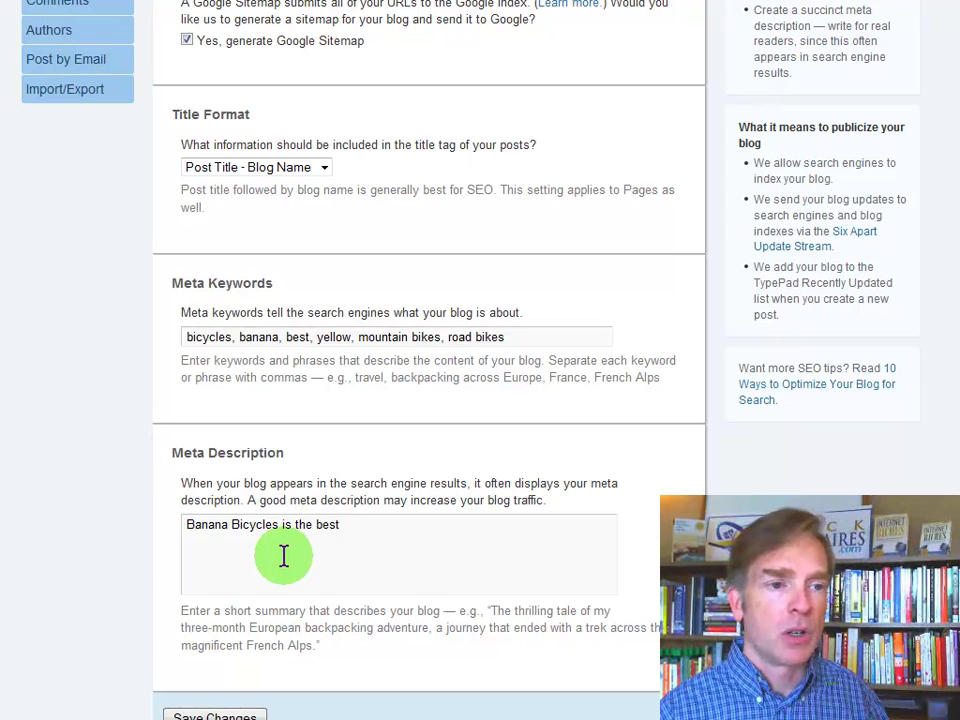
pyautogui.write('online store for ')
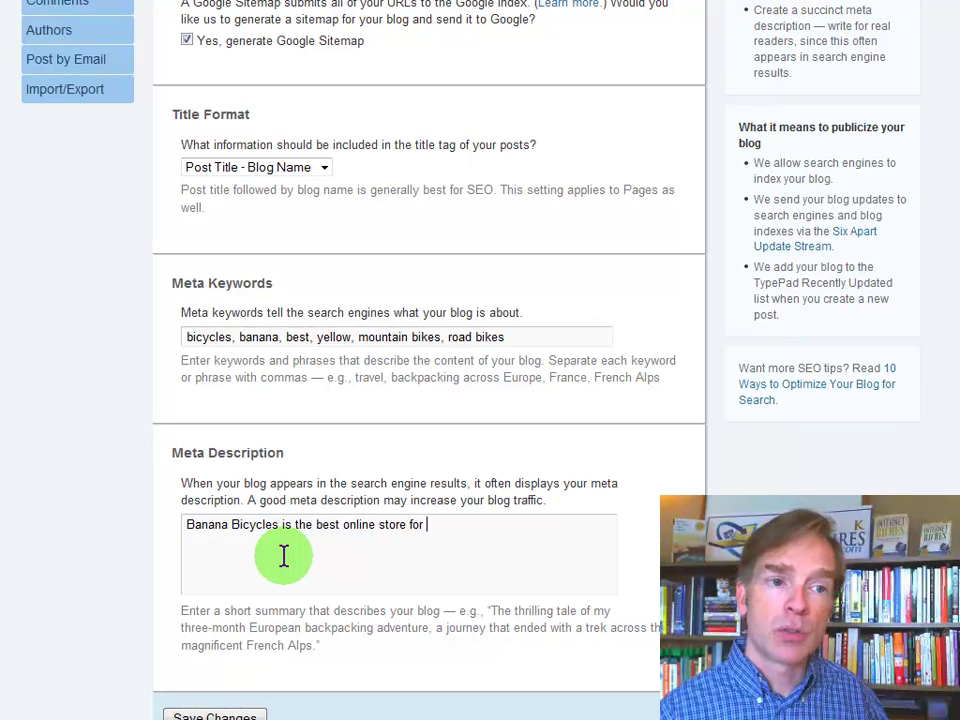
pyautogui.write('yellow mount')
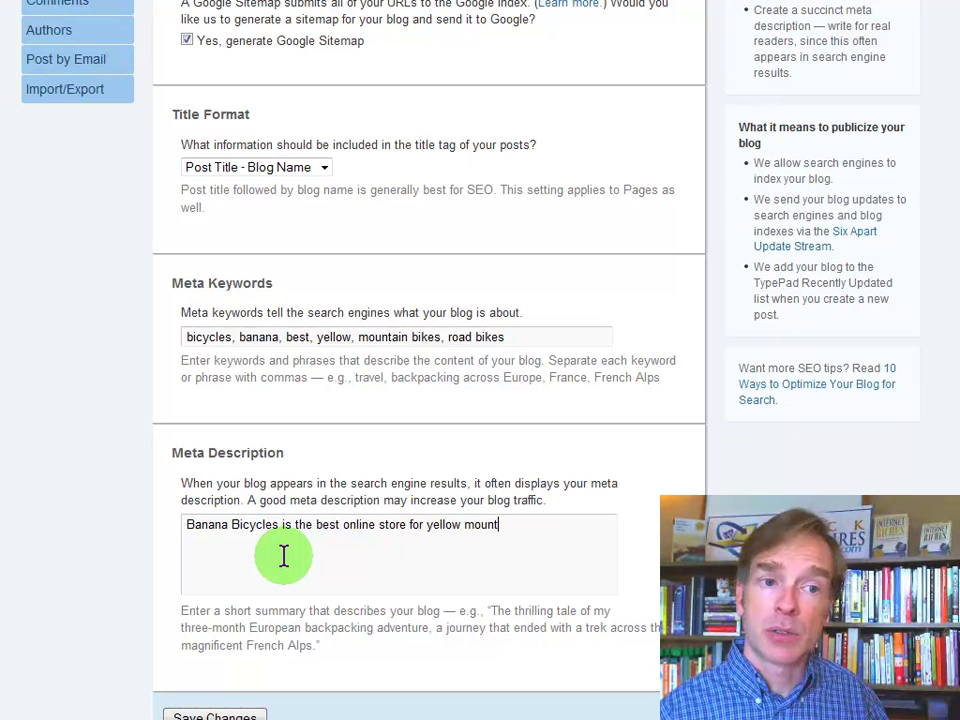
pyautogui.write('ain bikes.')
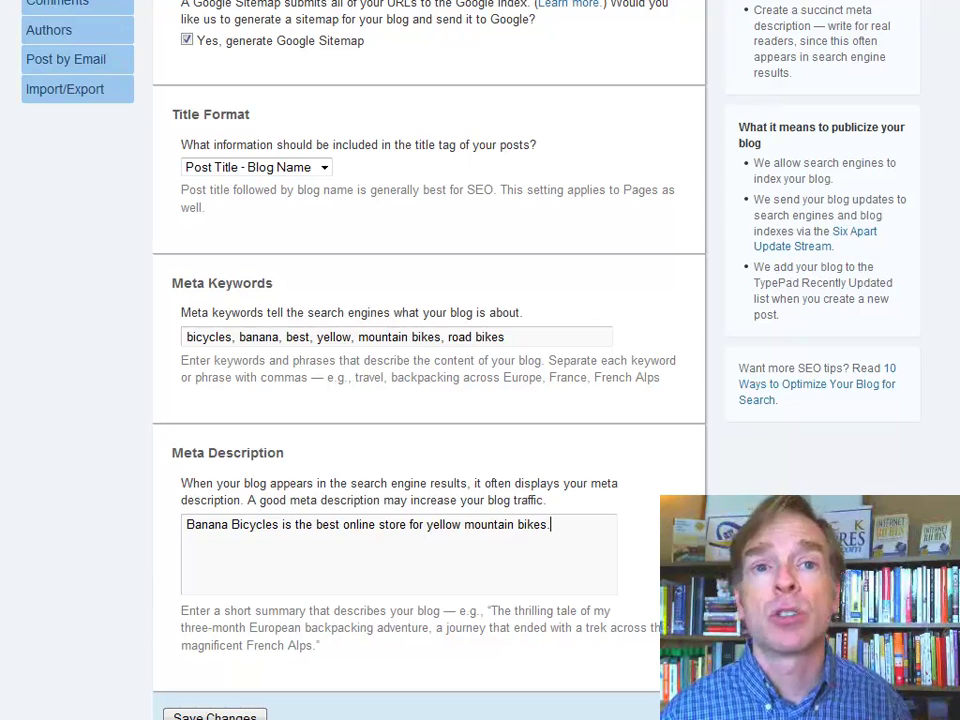
# Step: Save the SEO settings and check the configuration-saved confirmation
pyautogui.scroll(-2, 345, 270)
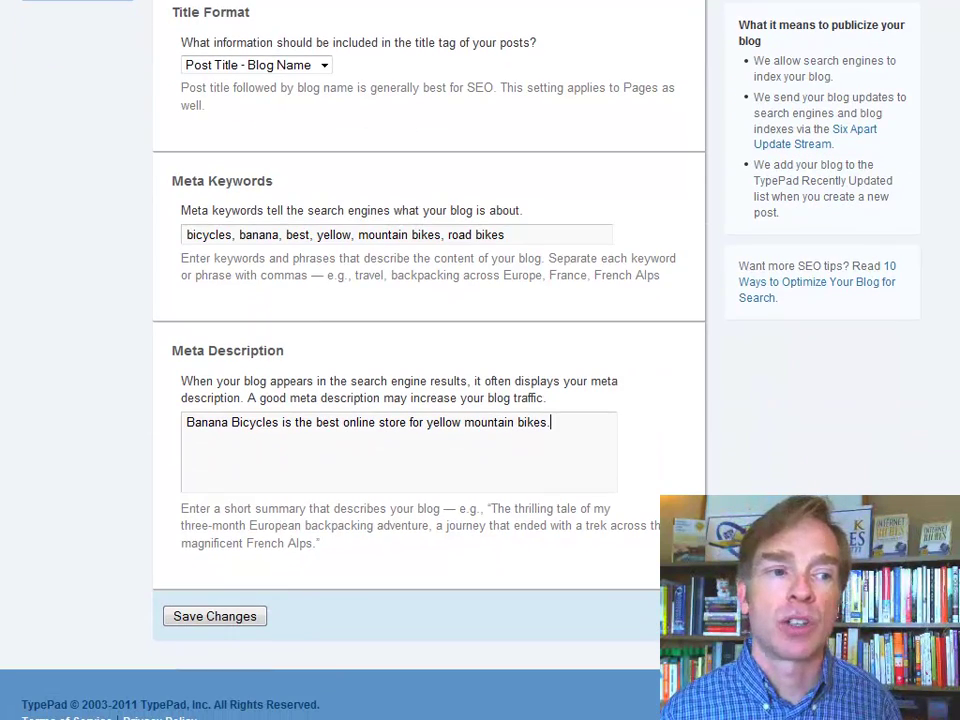
pyautogui.click(215, 616)
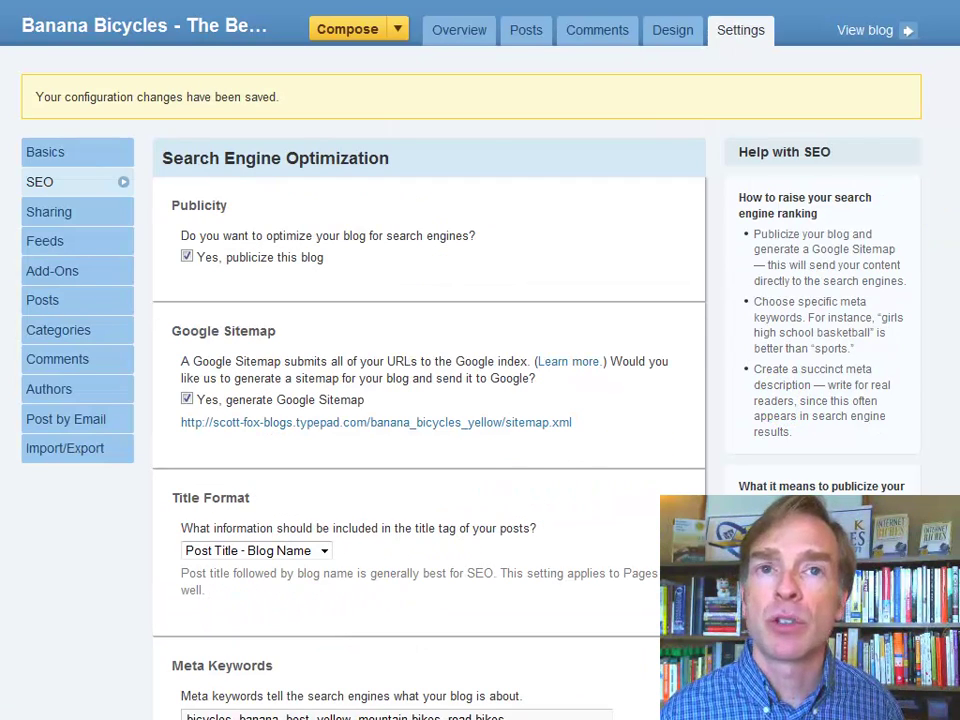
pyautogui.scroll(-1, 430, 400)
pyautogui.scroll(1, 430, 400)
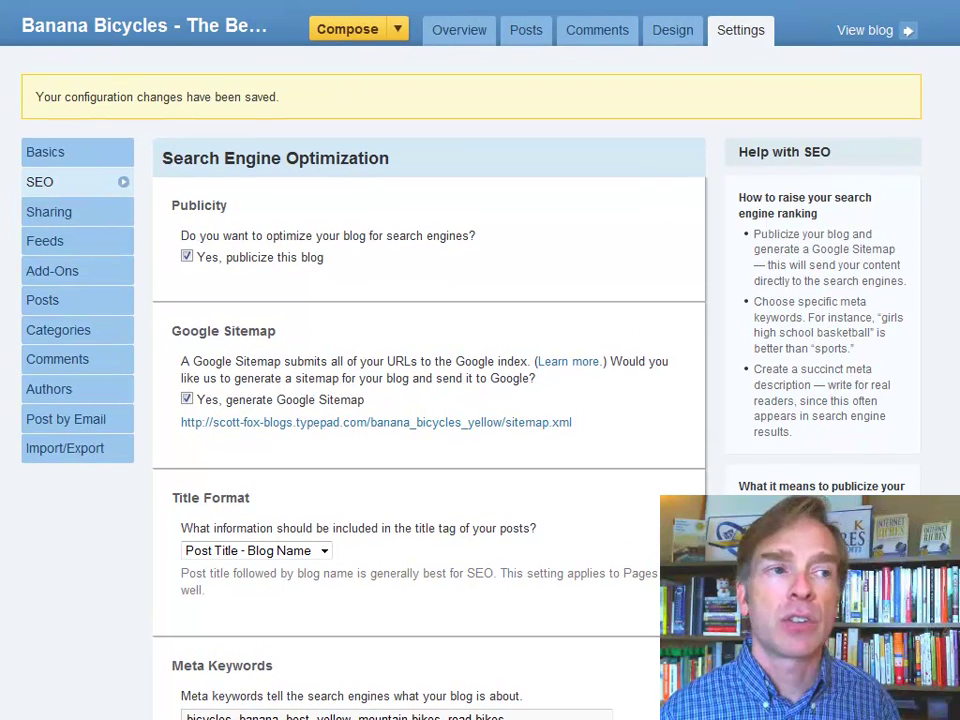
# Step: Start a new post titled 'Top 10 Bicycling Post this Week'
pyautogui.click(343, 38)
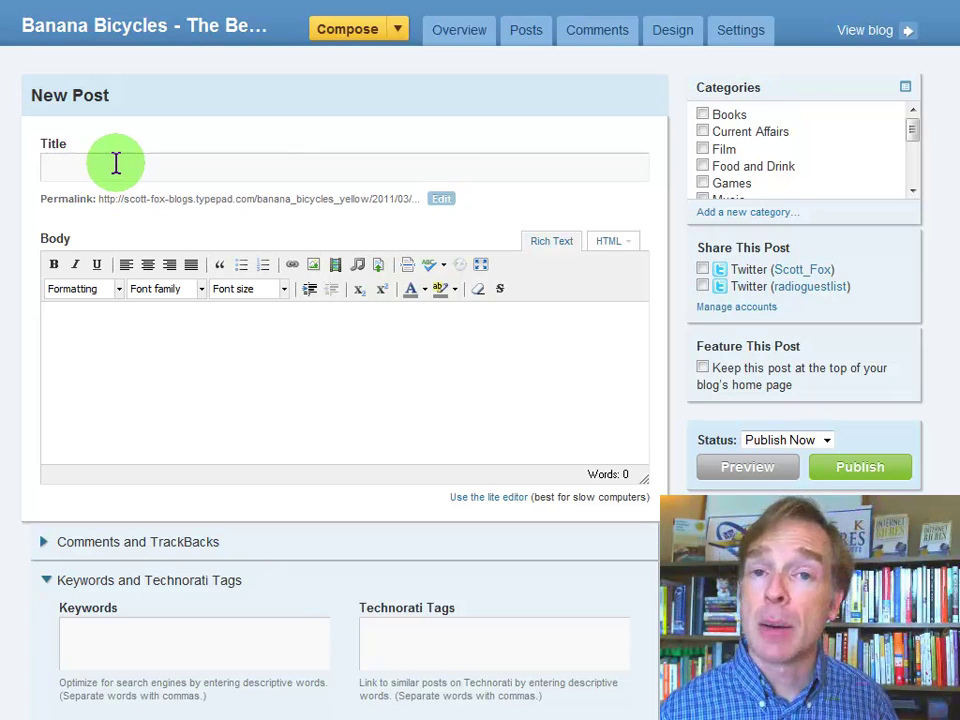
pyautogui.write('Top 10 ')
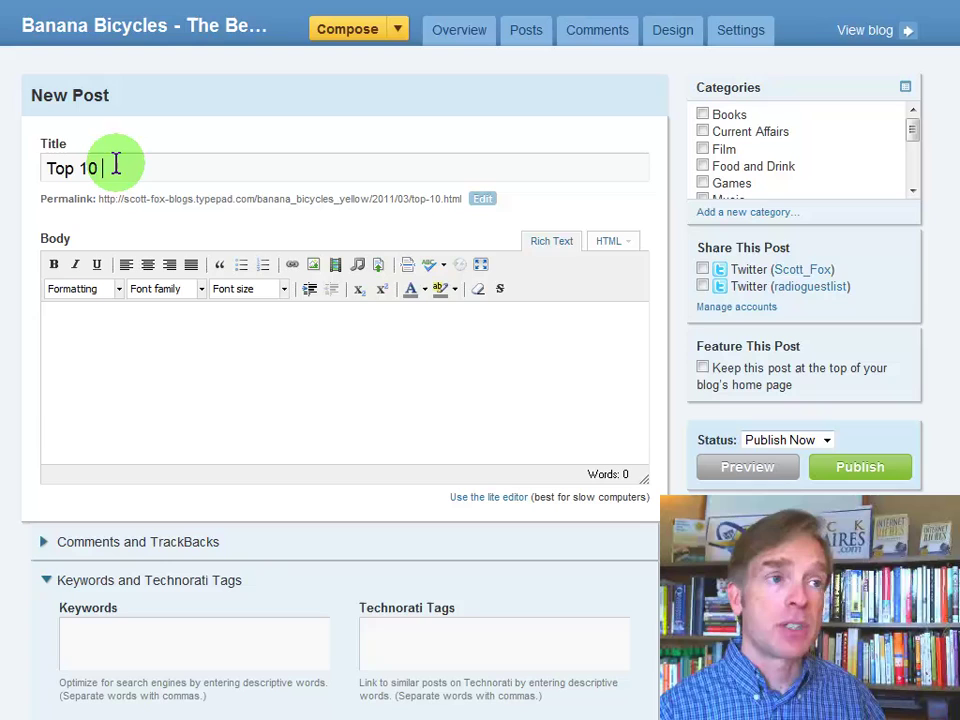
pyautogui.write('Bbic')
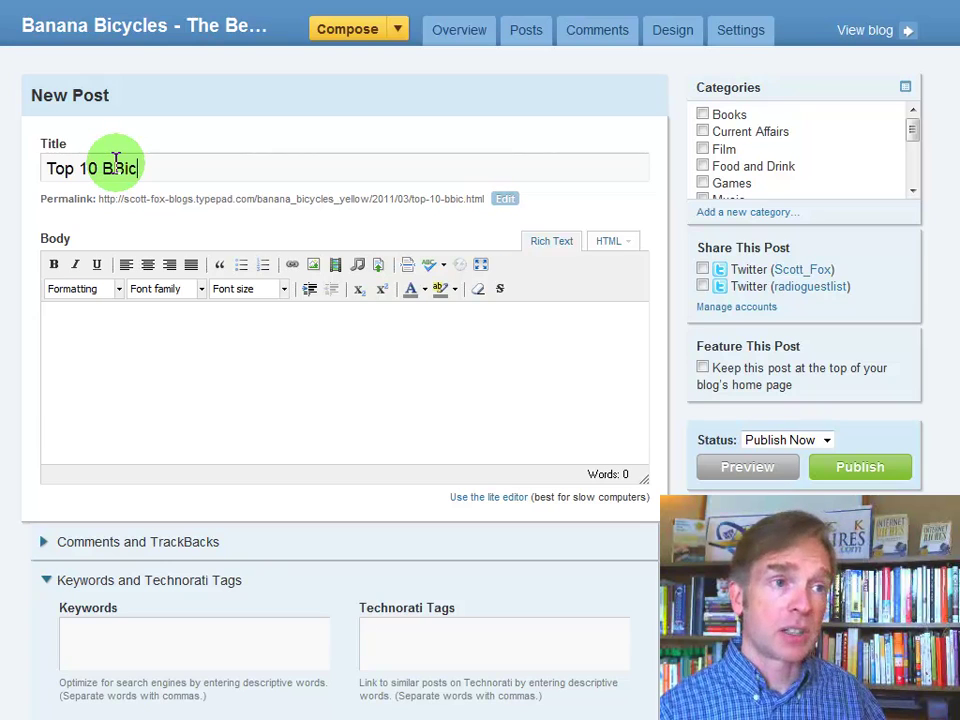
pyautogui.press('BackSpace')
pyautogui.press('BackSpace')
pyautogui.press('BackSpace')
pyautogui.write('icyc')
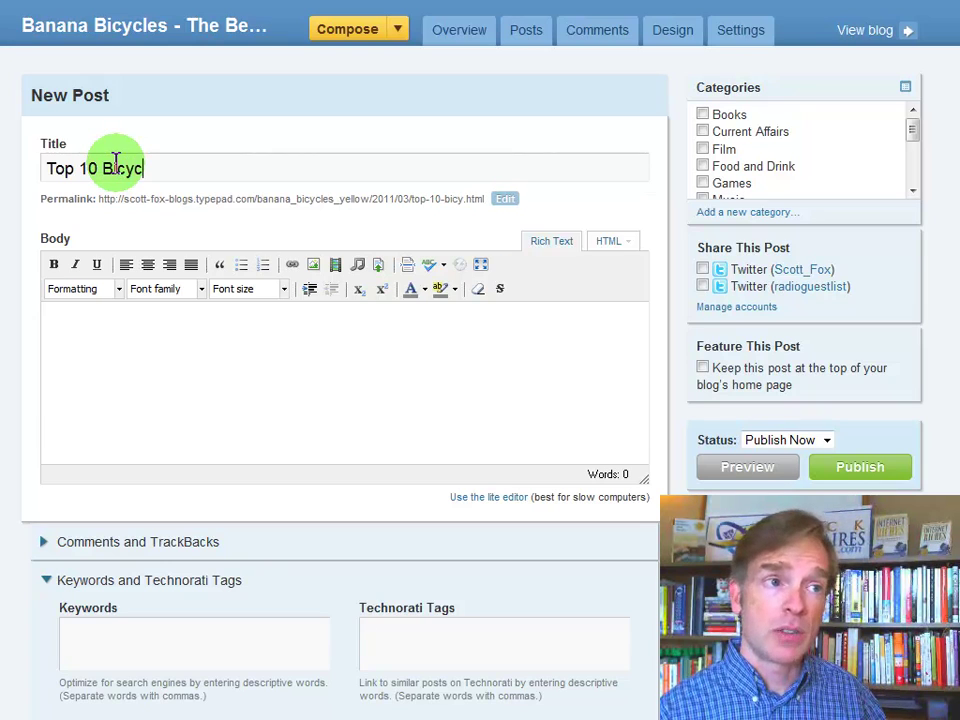
pyautogui.write('ling Post ht')
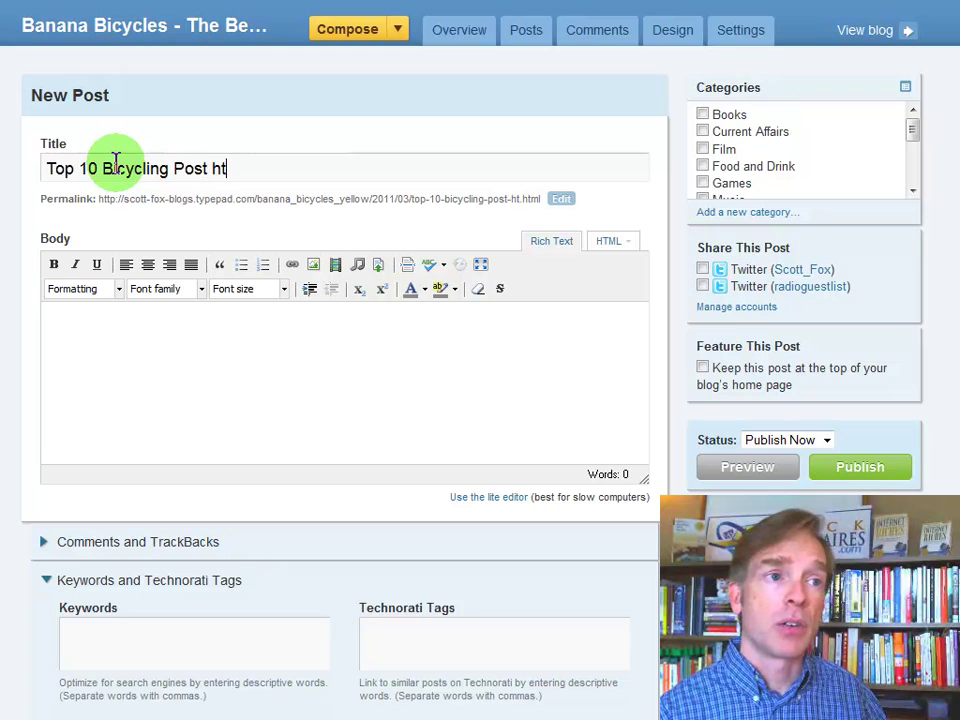
pyautogui.press('BackSpace')
pyautogui.press('BackSpace')
pyautogui.write('this W')
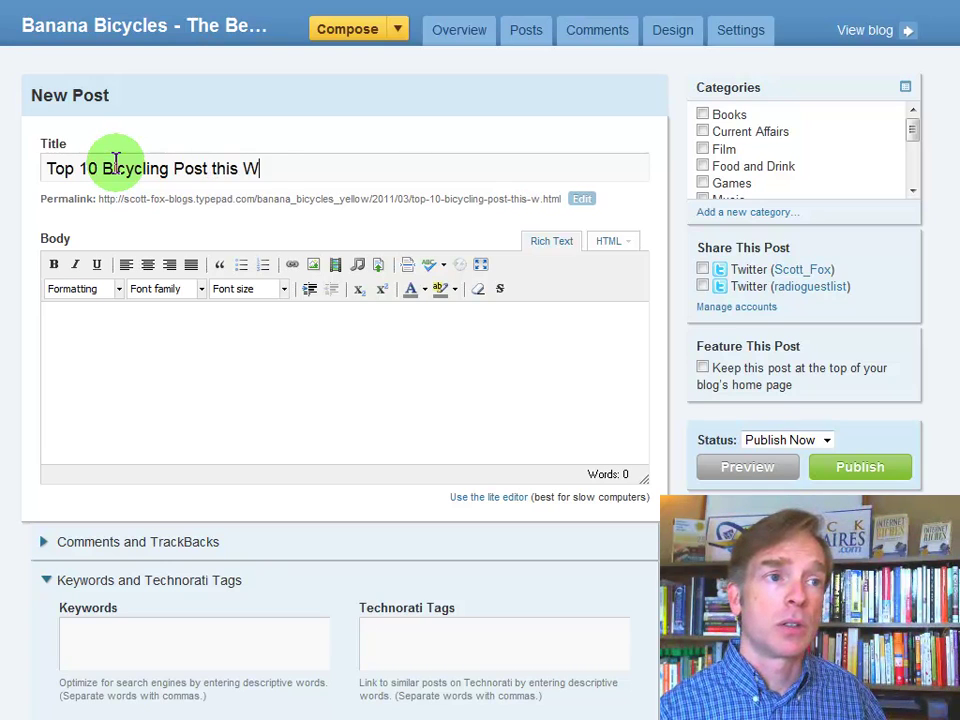
pyautogui.write('eek')
# Step: Insert 'Tips' after 'Bicycling' in the title and check the updated permalink
pyautogui.click(313, 368)
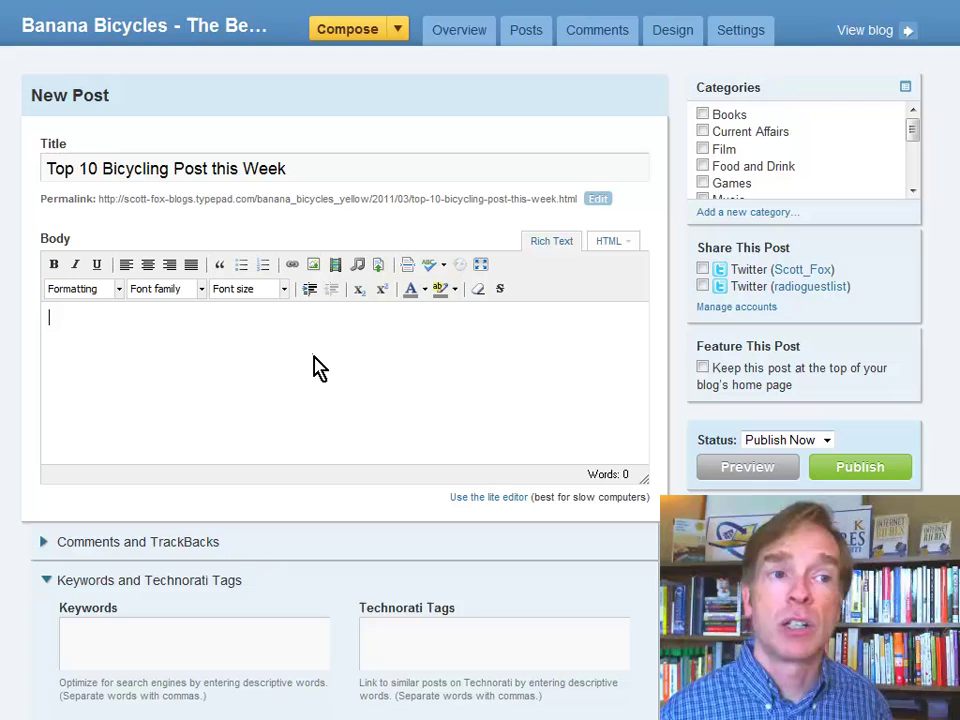
pyautogui.click(313, 368)
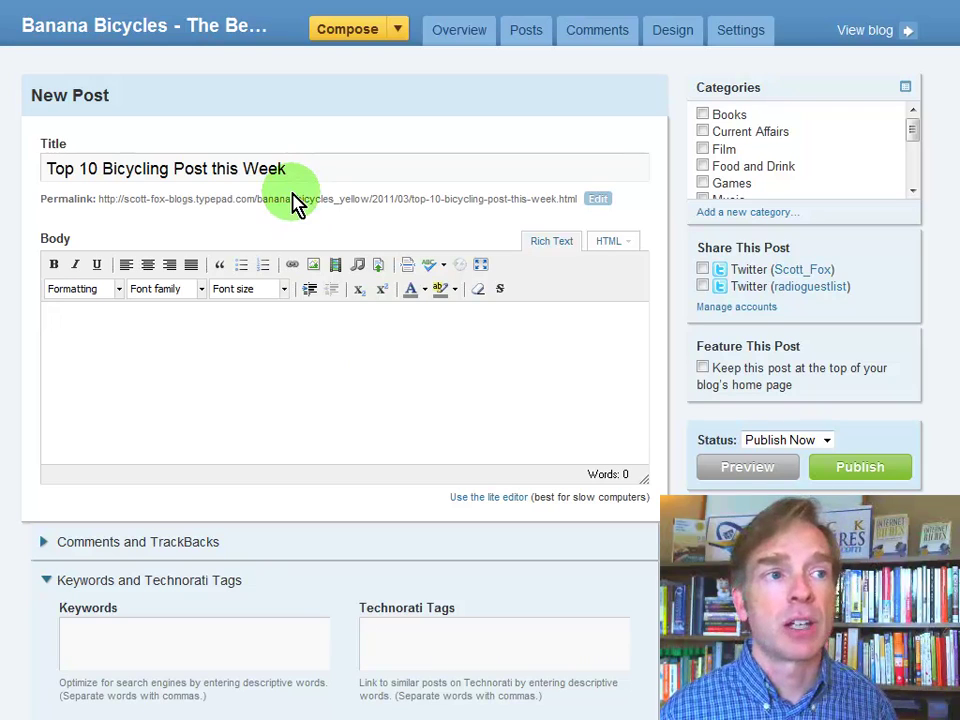
pyautogui.click(169, 168)
pyautogui.write('Ti ')
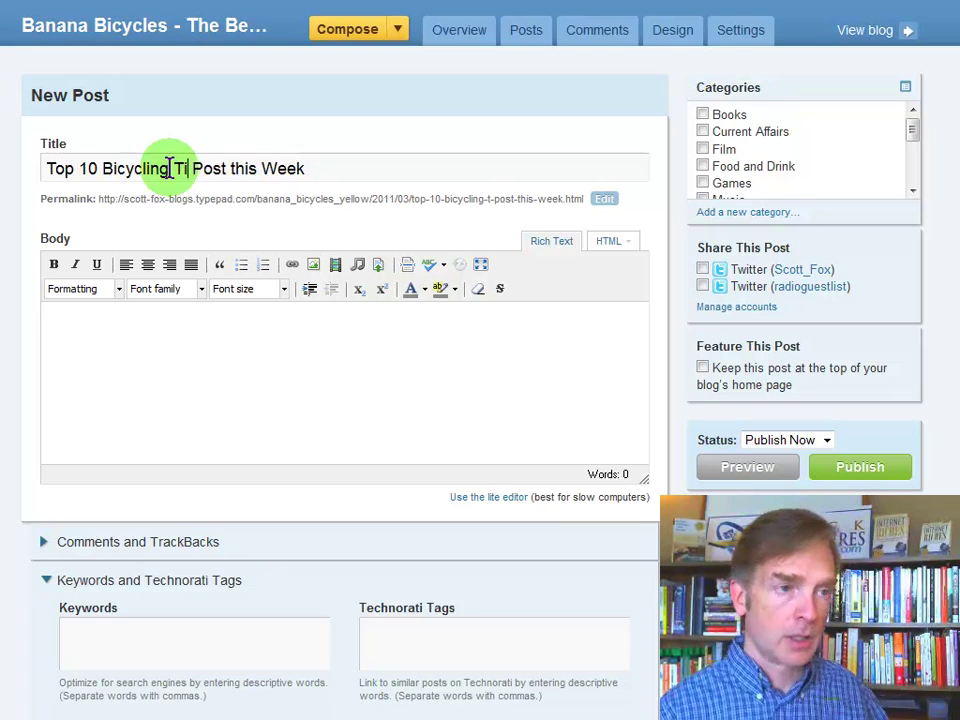
pyautogui.write('ps')
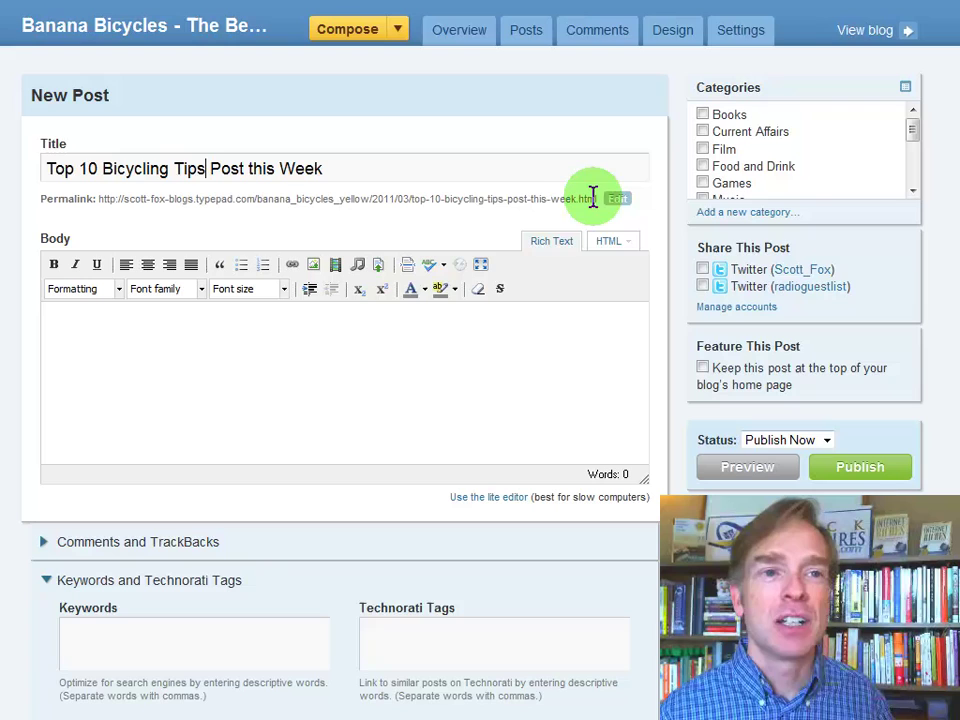
pyautogui.moveTo(595, 199); pyautogui.dragTo(407, 194)
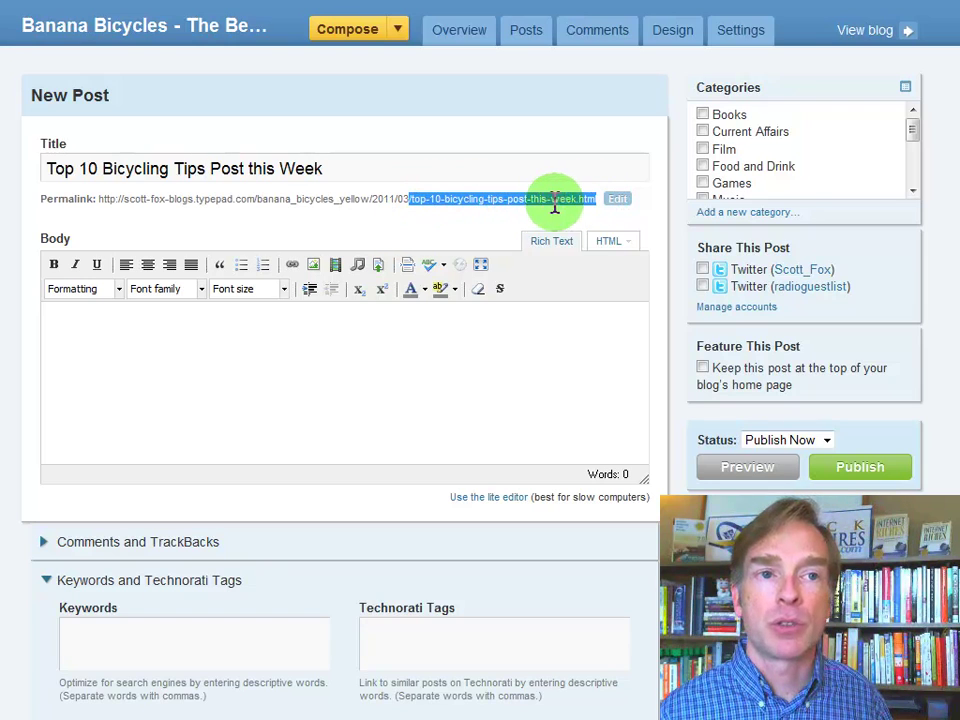
# Step: Reword the title to 'Bicycling Tips - The Top 10 this Week' and check the permalink
pyautogui.click(403, 222)
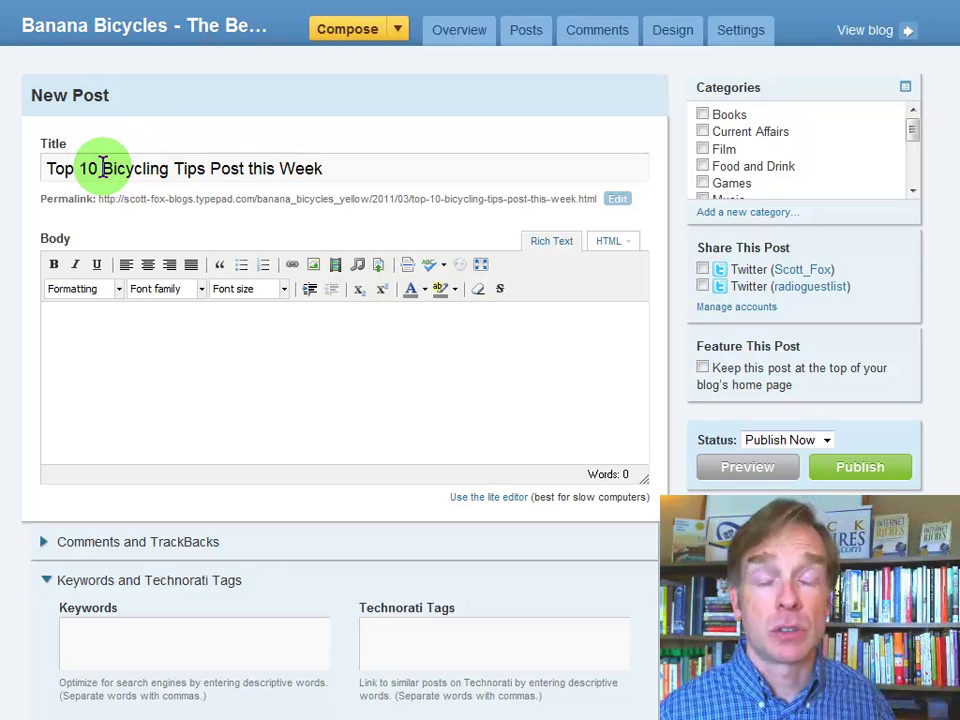
pyautogui.moveTo(103, 168); pyautogui.dragTo(33, 168)
pyautogui.press('BackSpace')
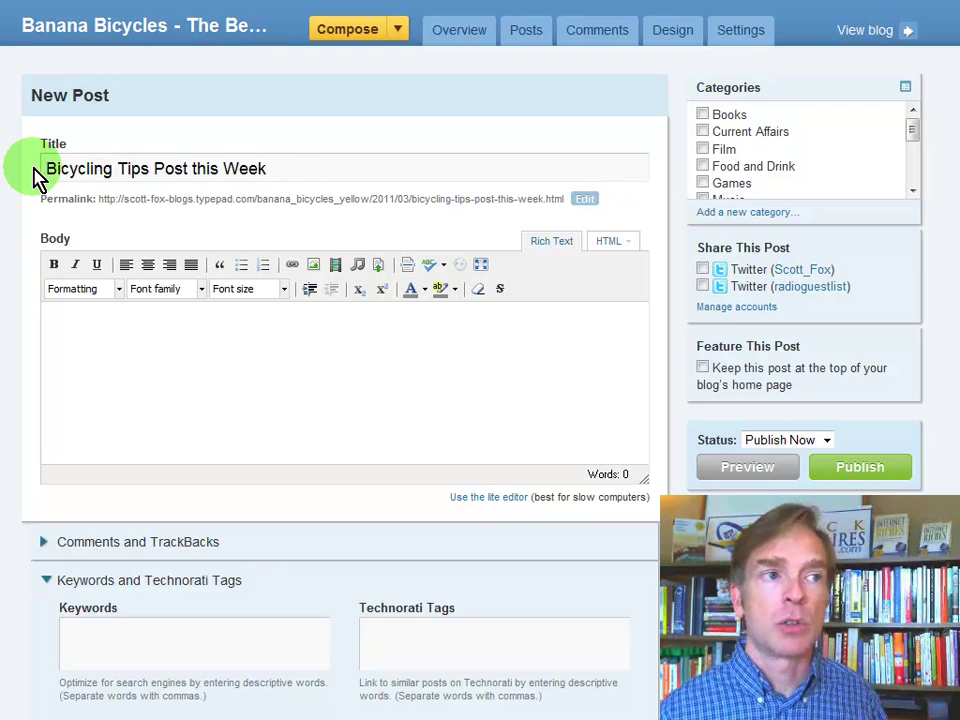
pyautogui.click(150, 168)
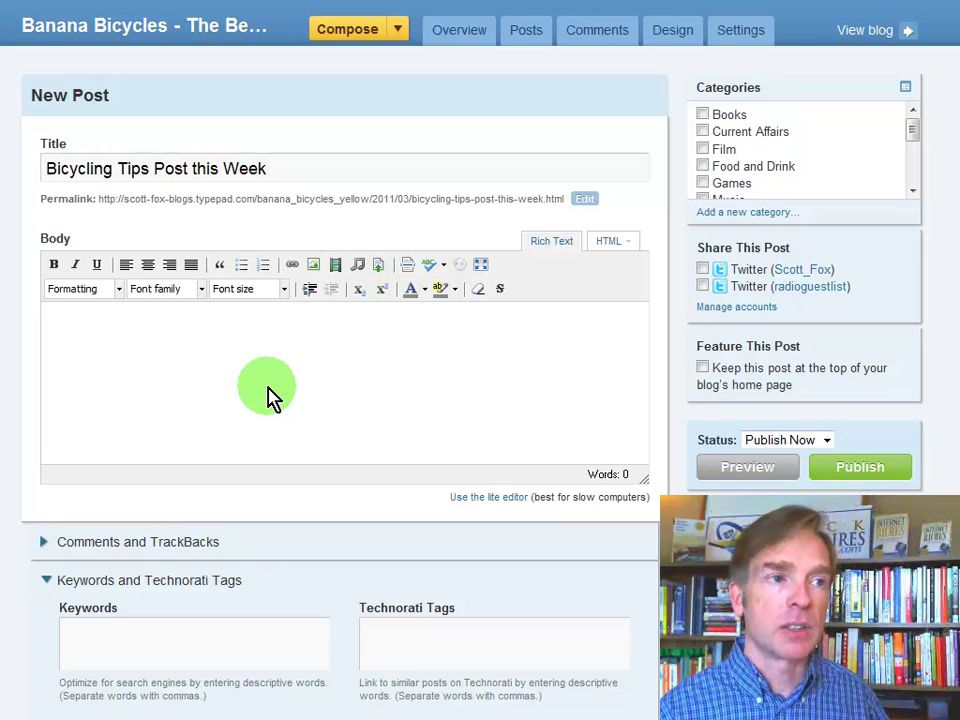
pyautogui.write('- The Top')
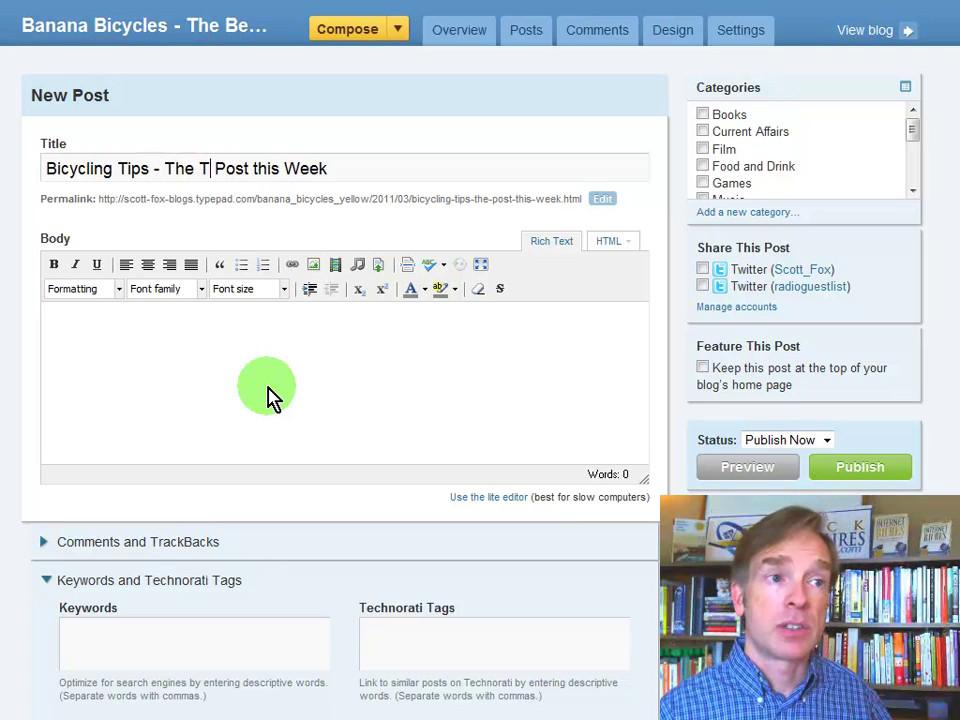
pyautogui.write(' 10')
pyautogui.press('Delete')
pyautogui.press('Delete')
pyautogui.press('Delete')
pyautogui.press('Delete')
pyautogui.press('Delete')
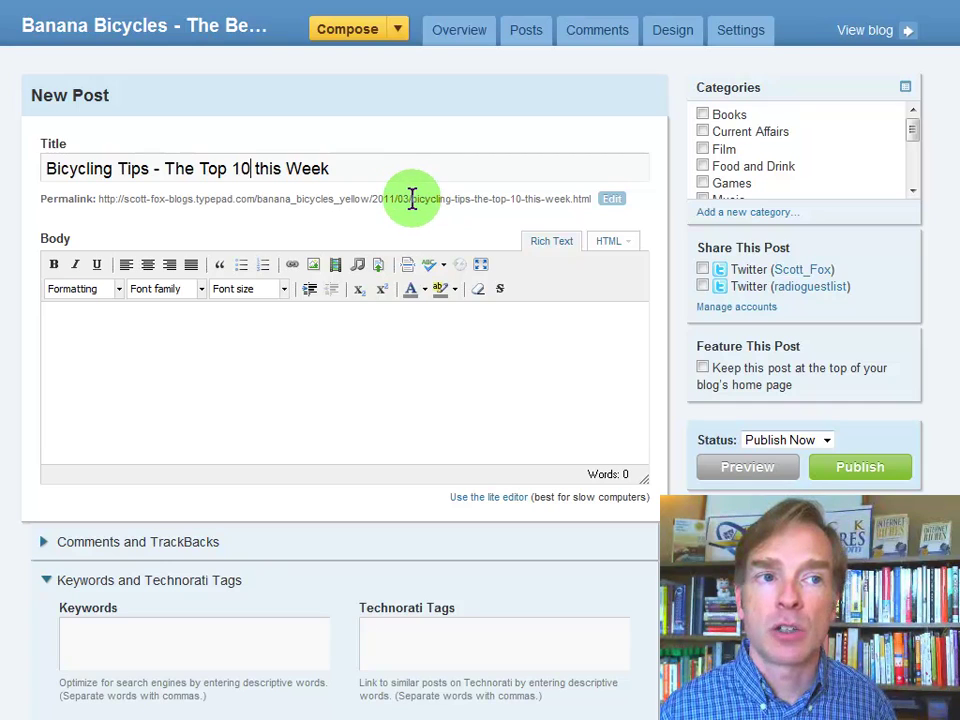
pyautogui.moveTo(411, 198); pyautogui.dragTo(469, 199)
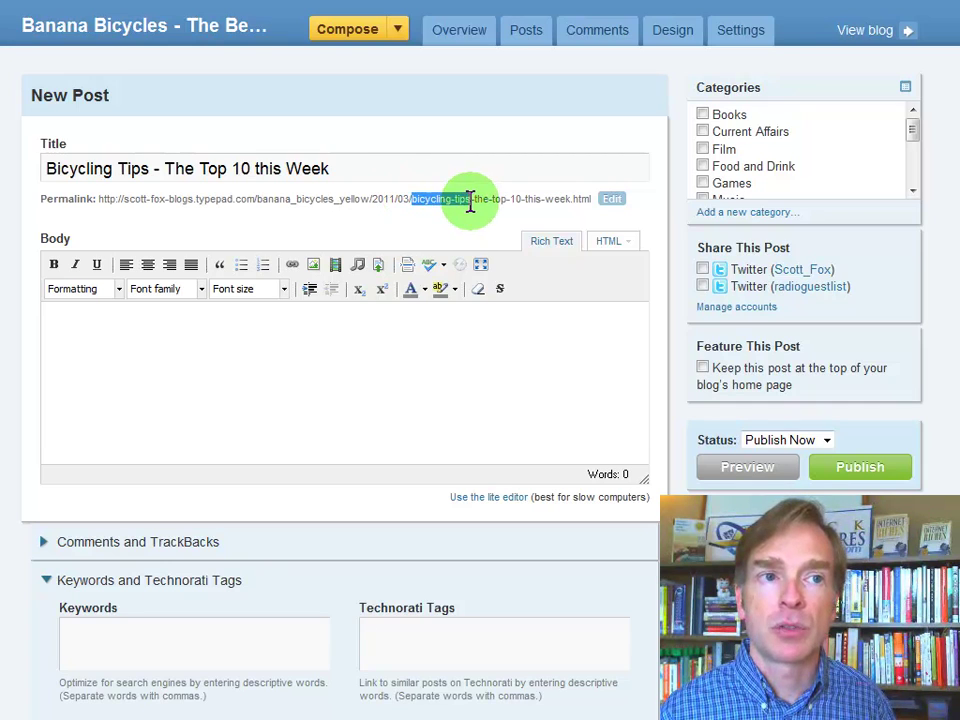
# Step: Type 'Bicycling Tips' in the body and set keywords to Bicycling Tips, tips, mountain bikes
pyautogui.click(332, 336)
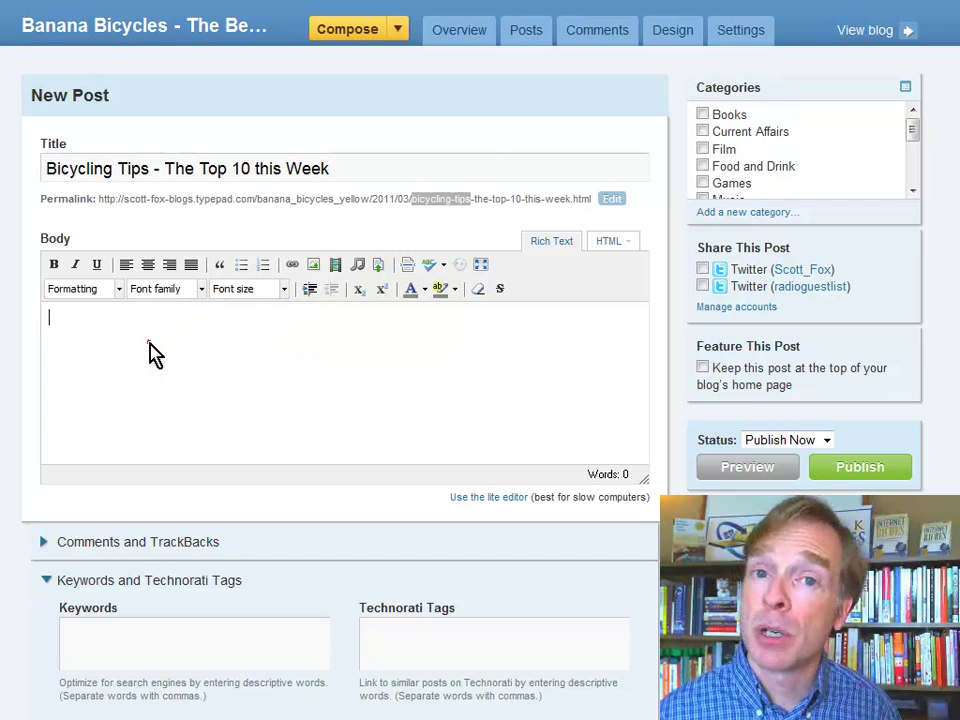
pyautogui.write('Bicy')
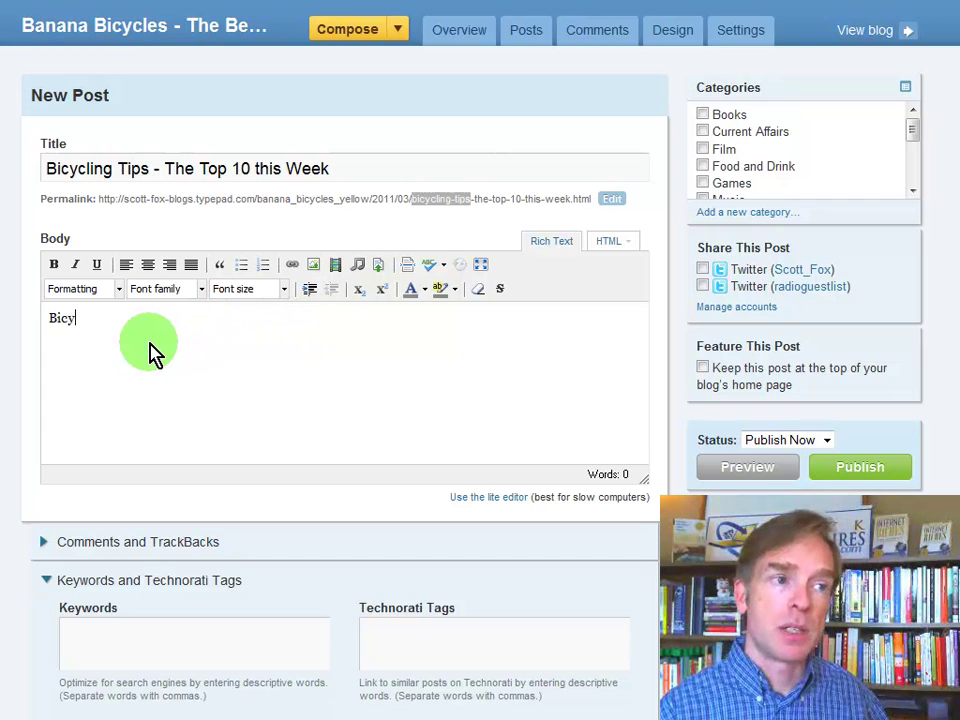
pyautogui.write('cling Tips')
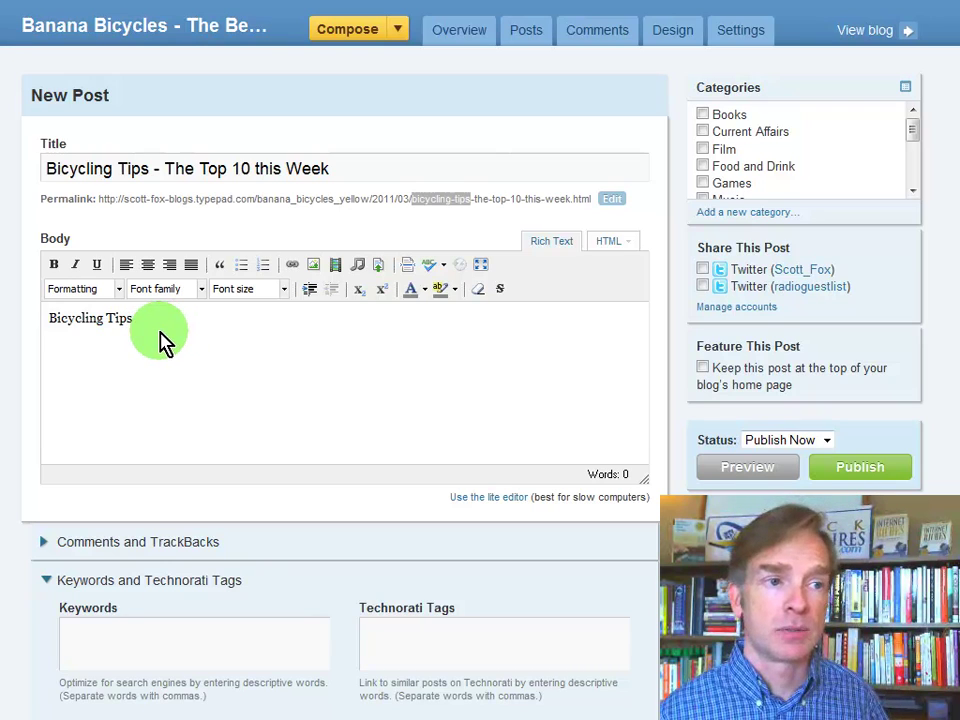
pyautogui.moveTo(146, 339); pyautogui.dragTo(42, 327)
pyautogui.hotkey('ctrl', 'c')
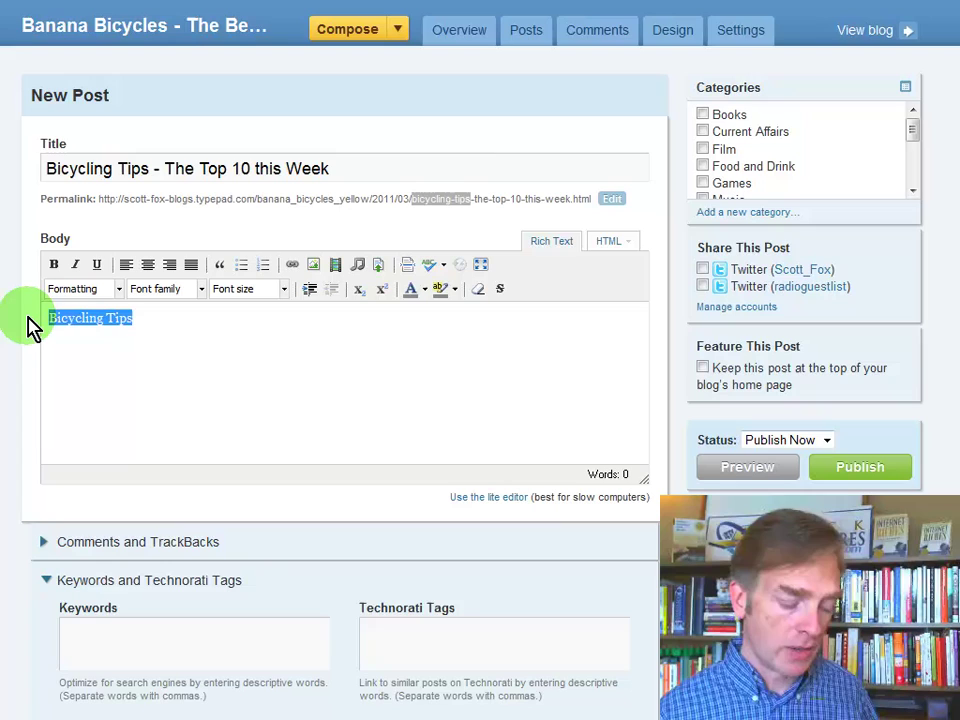
pyautogui.click(128, 621)
pyautogui.hotkey('ctrl', 'v')
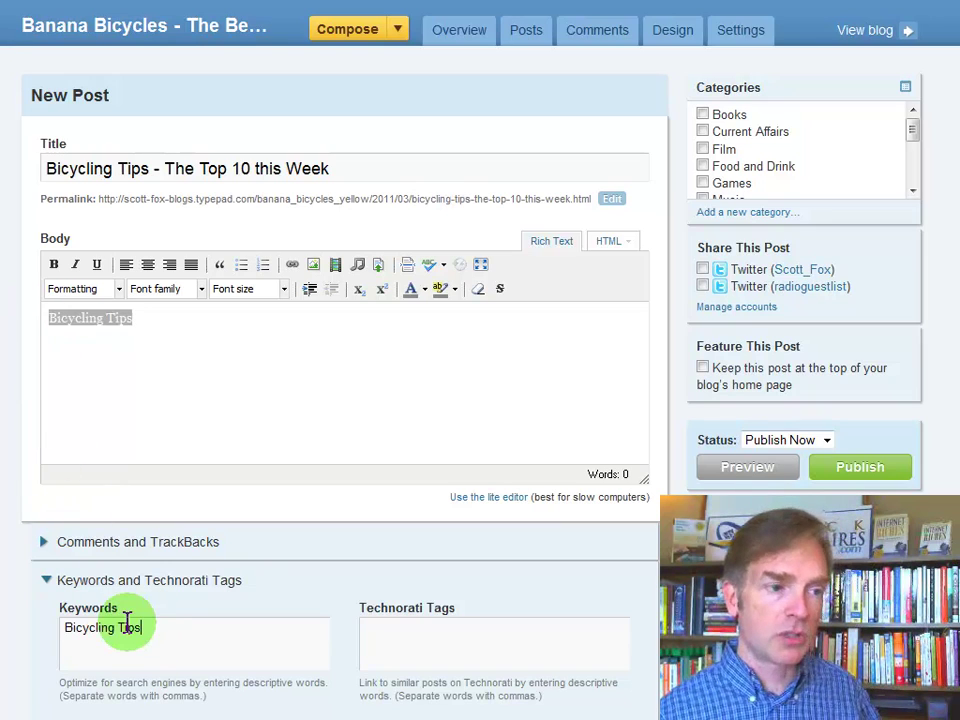
pyautogui.write(', tip')
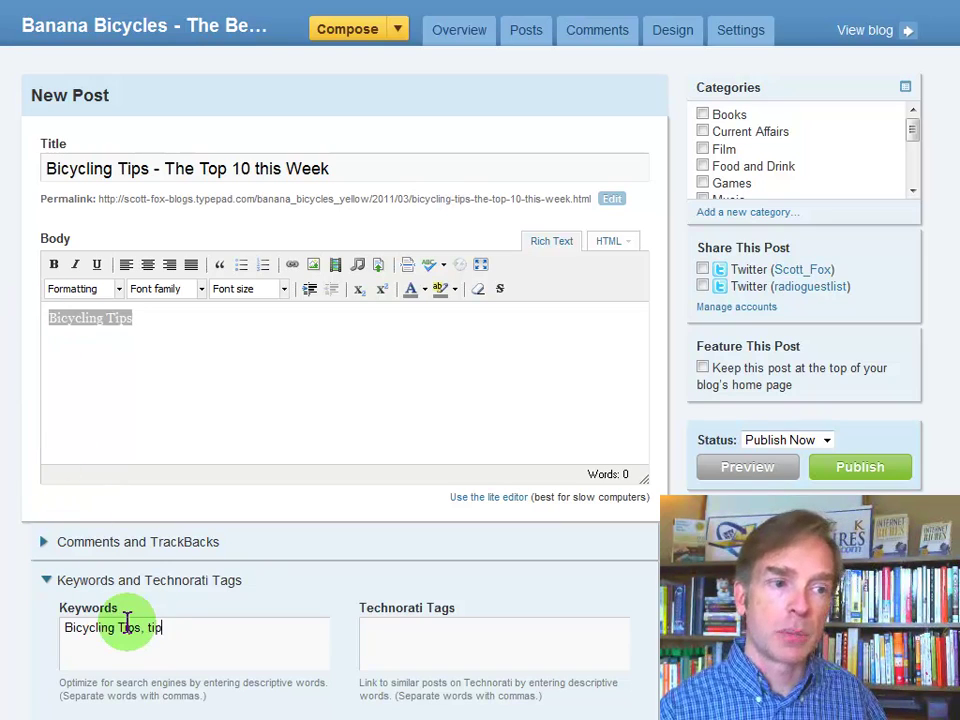
pyautogui.write('s, mountain bikes,')
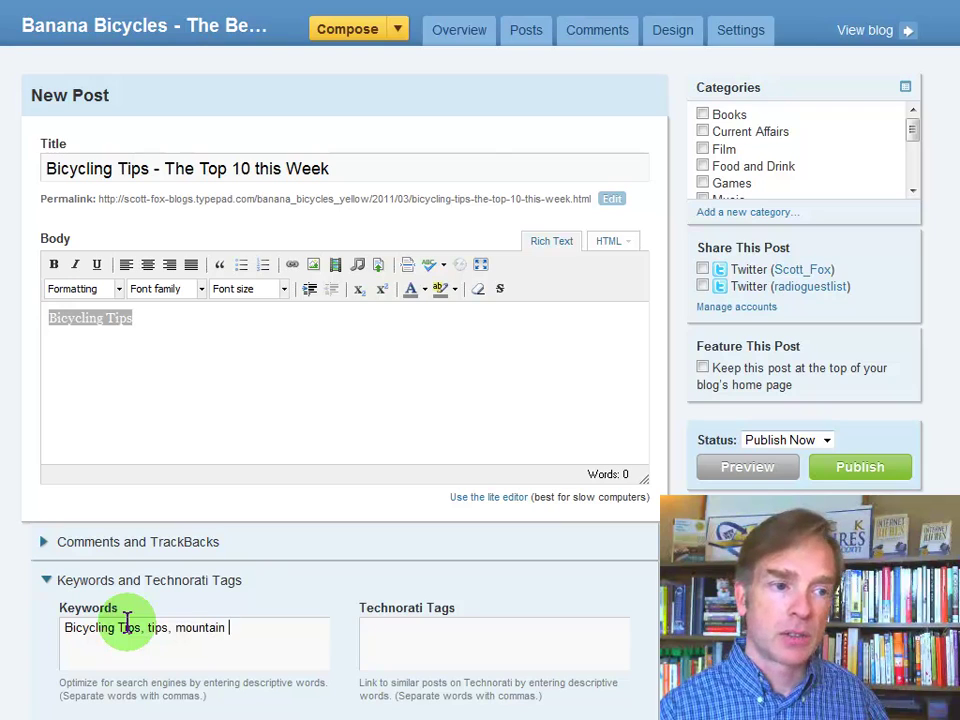